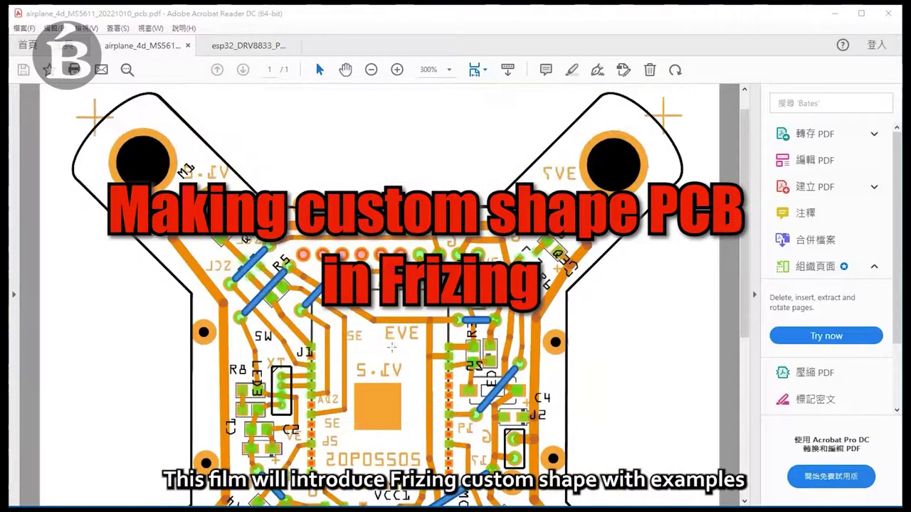
- Zoom out on airplane_4d, then open esp32_DRV8833 and zoom out until its page fits
{"action": "left_click", "coordinate": [371, 69]}
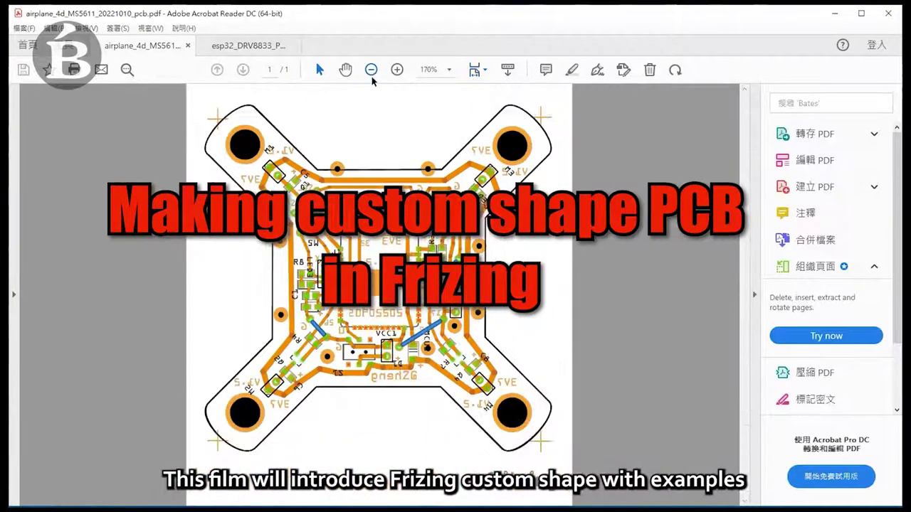
{"action": "left_click", "coordinate": [246, 48]}
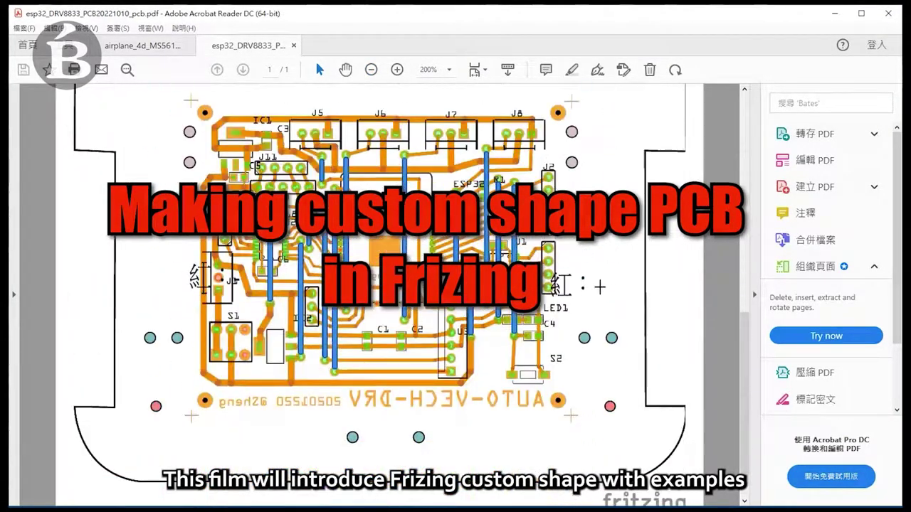
{"action": "left_click", "coordinate": [371, 69]}
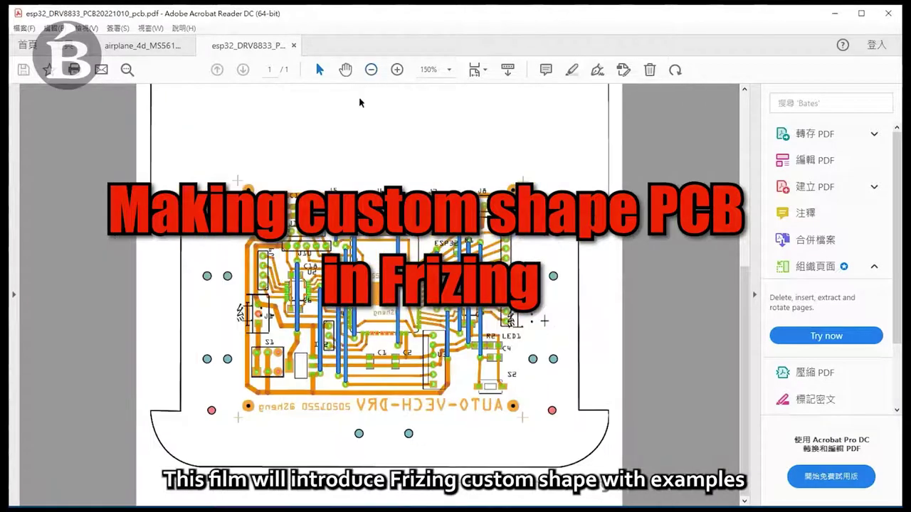
{"action": "left_click", "coordinate": [371, 69]}
{"action": "left_click", "coordinate": [371, 69]}
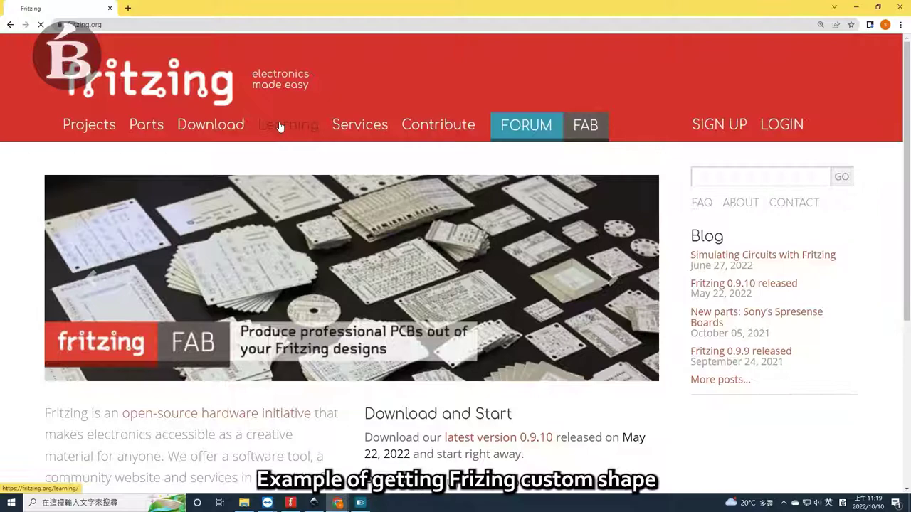
- Scroll the Learning page to PCB View and open the 'Custom PCB shapes' tutorial
{"action": "scroll", "coordinate": [287, 193], "scroll_direction": "down", "scroll_amount": 2}
{"action": "scroll", "coordinate": [288, 207], "scroll_direction": "down", "scroll_amount": 3}
{"action": "scroll", "coordinate": [289, 212], "scroll_direction": "down", "scroll_amount": 5}
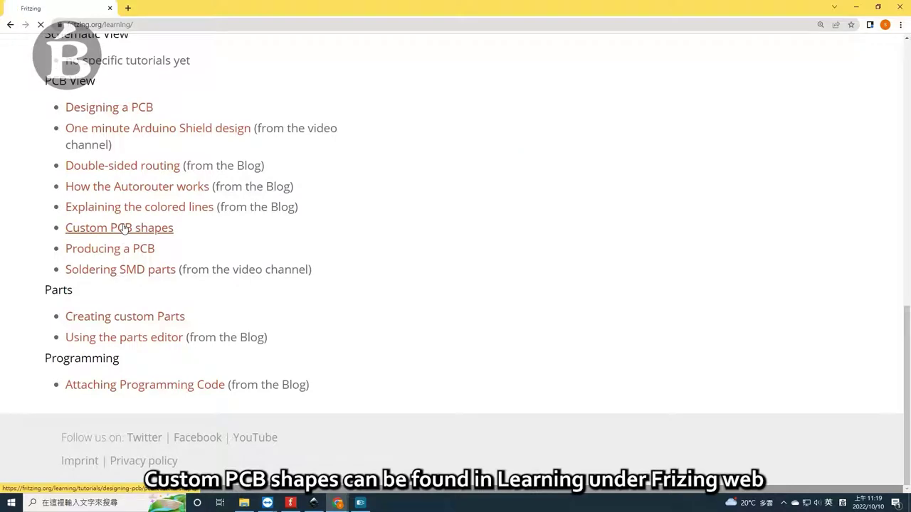
{"action": "left_click", "coordinate": [124, 227]}
- Read through the tutorial's steps down to the sample shape link
{"action": "scroll", "coordinate": [214, 298], "scroll_direction": "down", "scroll_amount": 3}
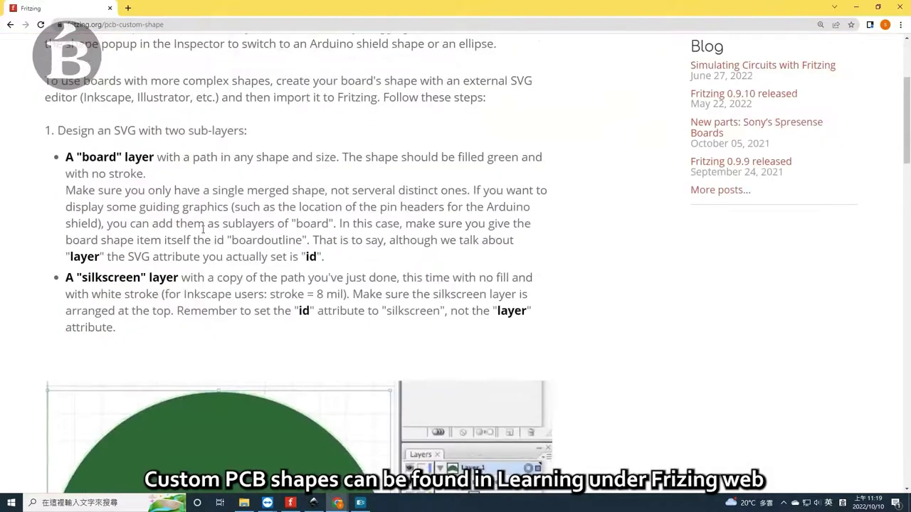
{"action": "scroll", "coordinate": [252, 384], "scroll_direction": "down", "scroll_amount": 3}
{"action": "scroll", "coordinate": [203, 229], "scroll_direction": "down", "scroll_amount": 4}
{"action": "scroll", "coordinate": [202, 230], "scroll_direction": "down", "scroll_amount": 2}
{"action": "scroll", "coordinate": [203, 229], "scroll_direction": "down", "scroll_amount": 5}
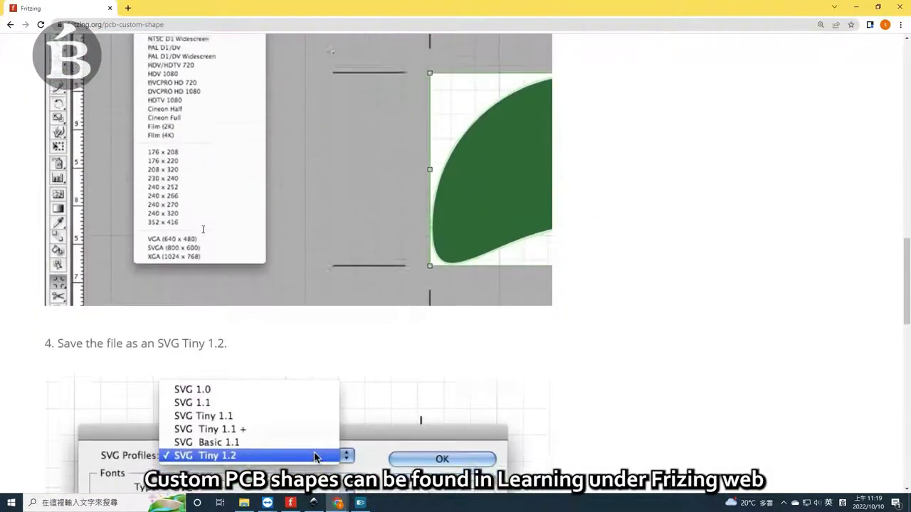
{"action": "scroll", "coordinate": [203, 229], "scroll_direction": "down", "scroll_amount": 4}
{"action": "scroll", "coordinate": [203, 229], "scroll_direction": "down", "scroll_amount": 5}
{"action": "scroll", "coordinate": [203, 229], "scroll_direction": "down", "scroll_amount": 2}
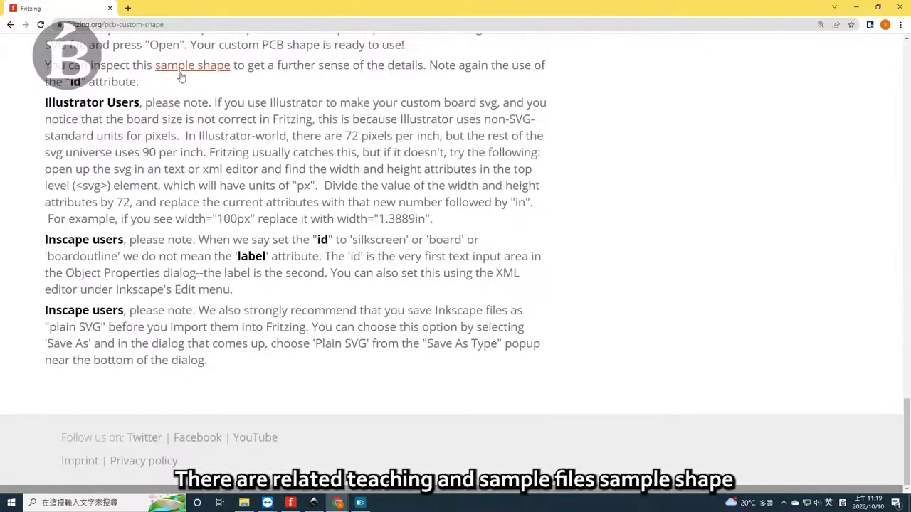
{"action": "scroll", "coordinate": [181, 77], "scroll_direction": "up", "scroll_amount": 3}
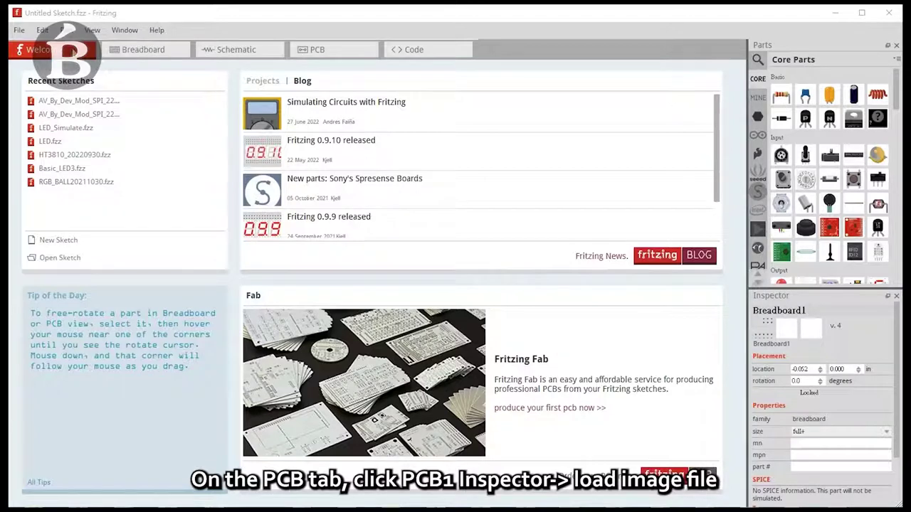
- In PCB view, load omer_shape_test.svg from 設計檔、相關文件 as PCB1's board shape
{"action": "left_click", "coordinate": [321, 52]}
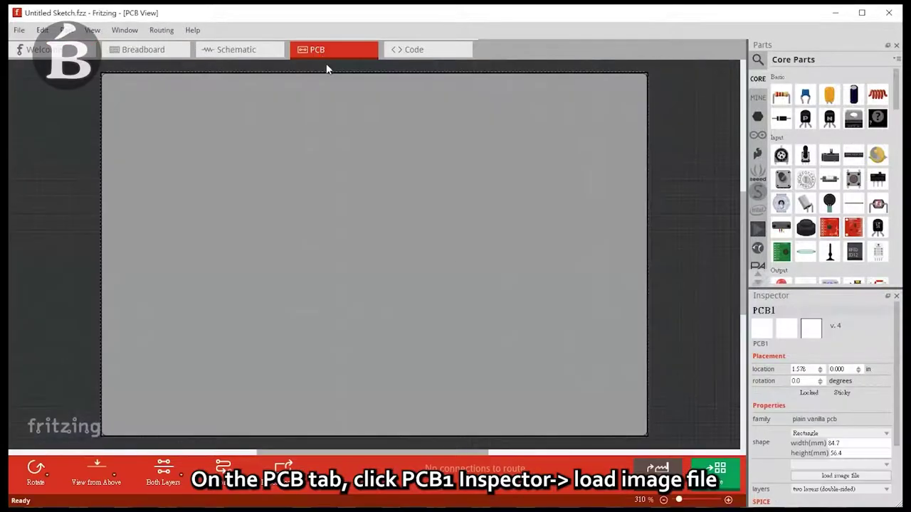
{"action": "left_click", "coordinate": [824, 482]}
{"action": "left_click", "coordinate": [834, 481]}
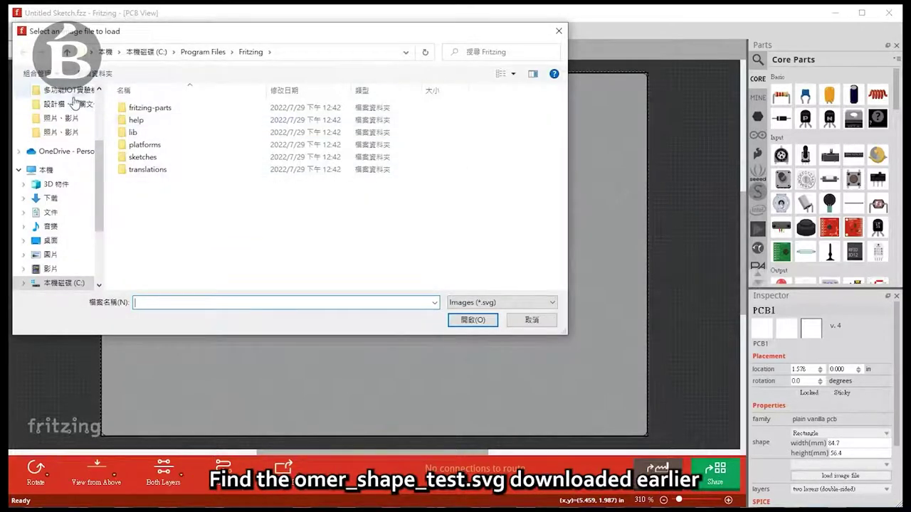
{"action": "left_click", "coordinate": [71, 104]}
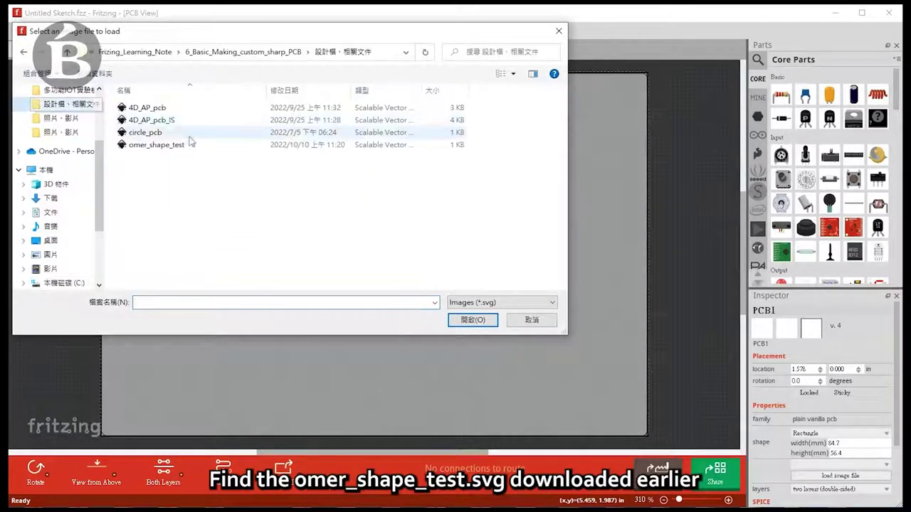
{"action": "left_click", "coordinate": [165, 146]}
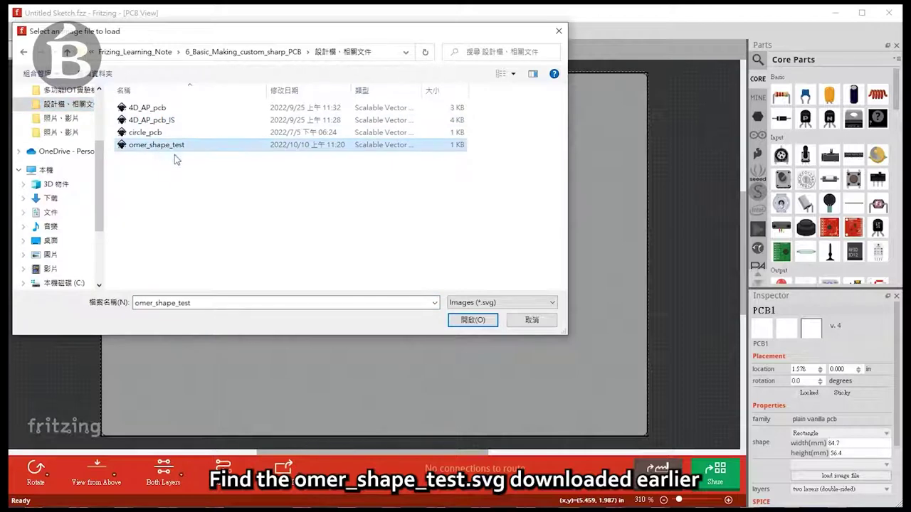
{"action": "left_click", "coordinate": [459, 322]}
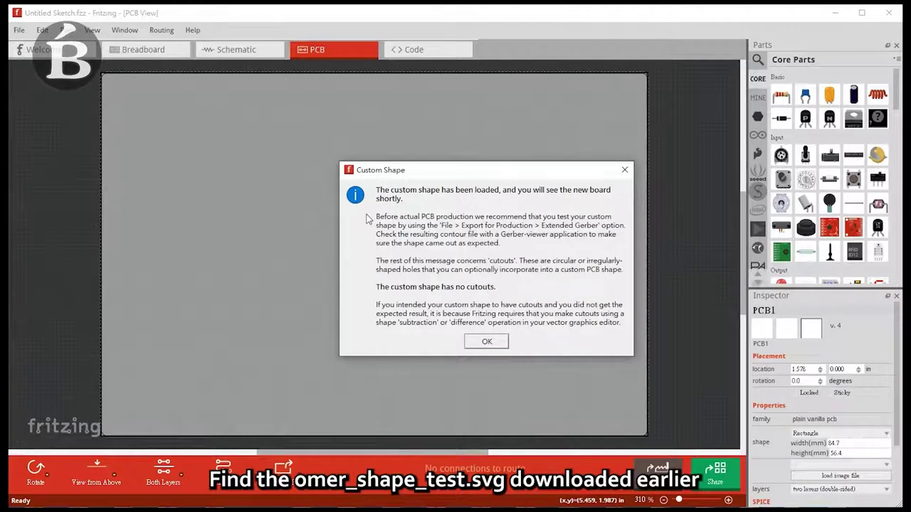
- Accept the custom shape message, then place a resistor and a ceramic capacitor on the star board
{"action": "left_click", "coordinate": [484, 342]}
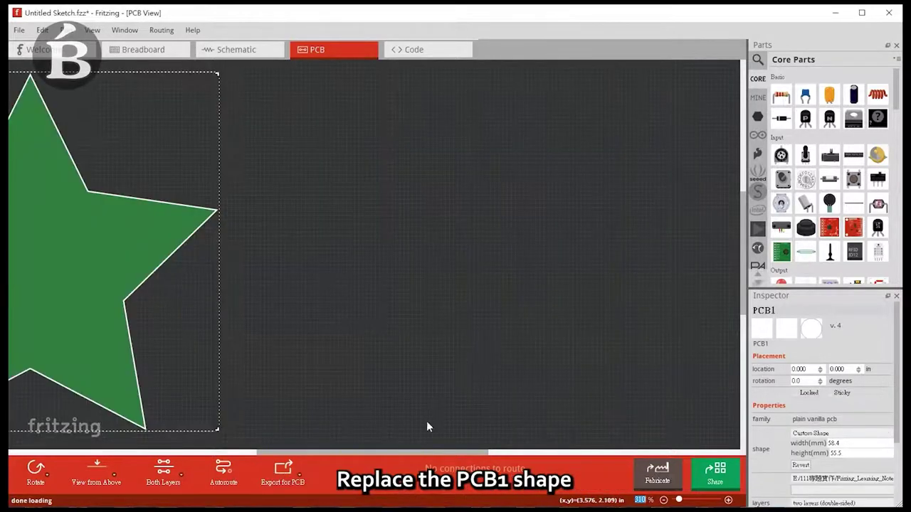
{"action": "left_click_drag", "start_coordinate": [413, 452], "coordinate": [299, 452]}
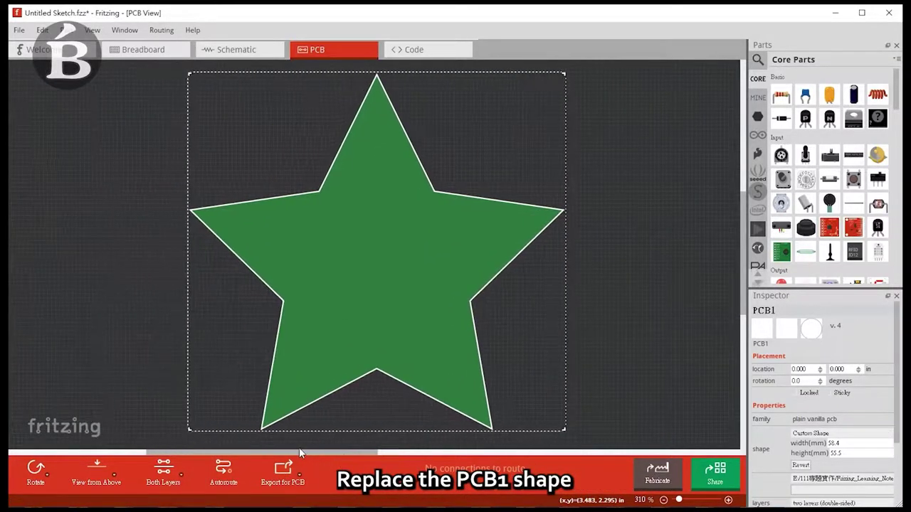
{"action": "left_click_drag", "start_coordinate": [781, 95], "coordinate": [313, 231]}
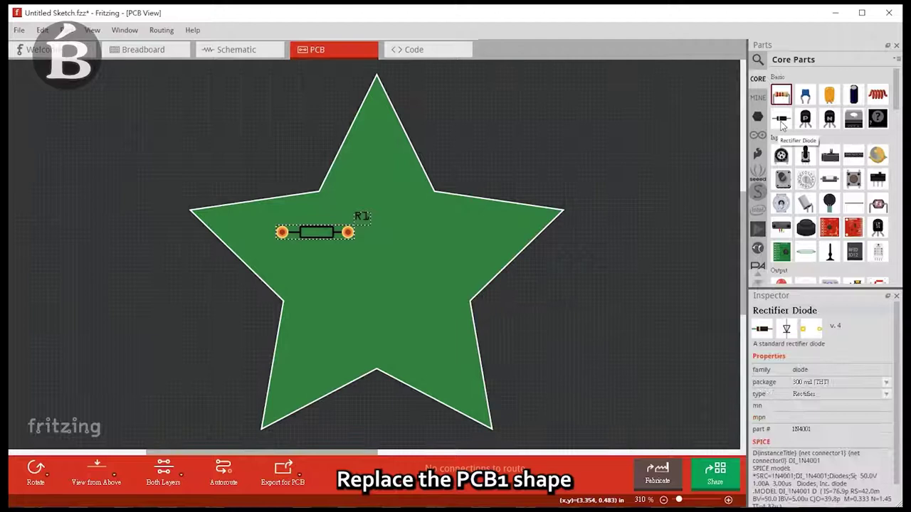
{"action": "mouse_move", "coordinate": [829, 94]}
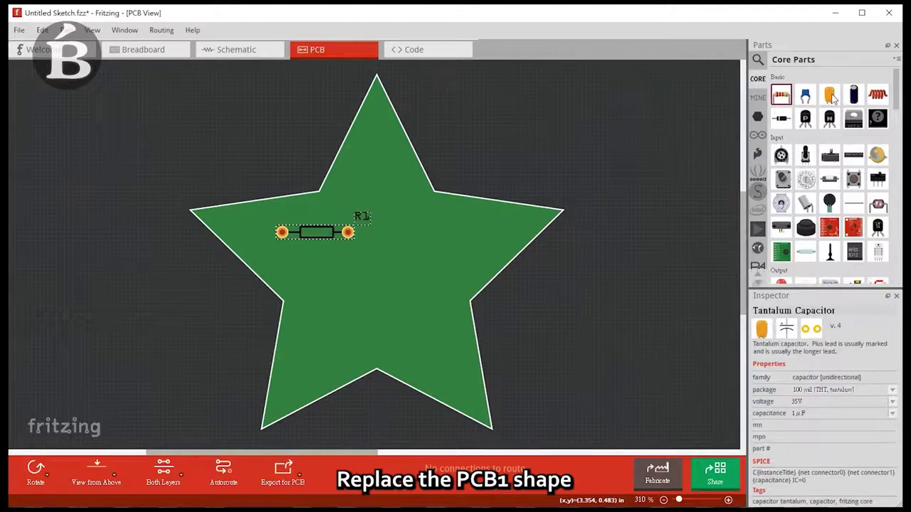
{"action": "left_click_drag", "start_coordinate": [815, 97], "coordinate": [424, 264]}
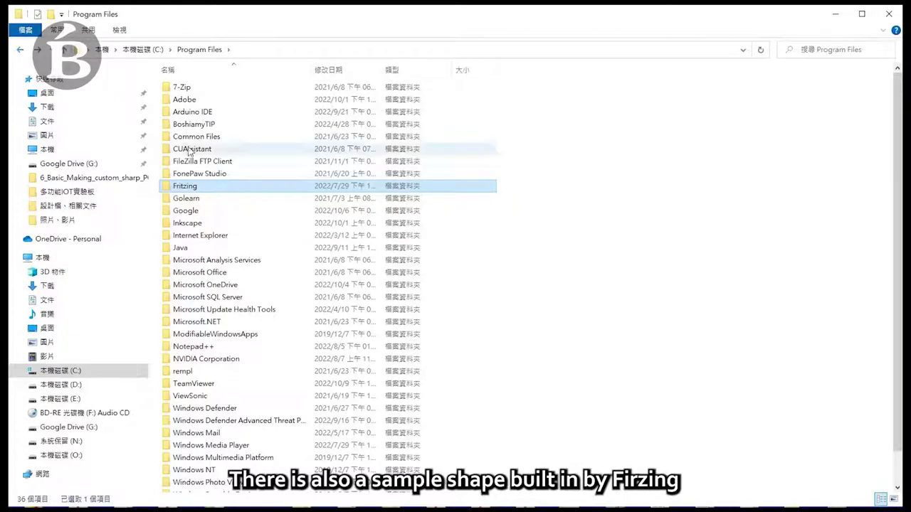
- Open Program Files\Fritzing\fritzing-parts\svg\core\pcb in File Explorer
{"action": "double_click", "coordinate": [190, 187]}
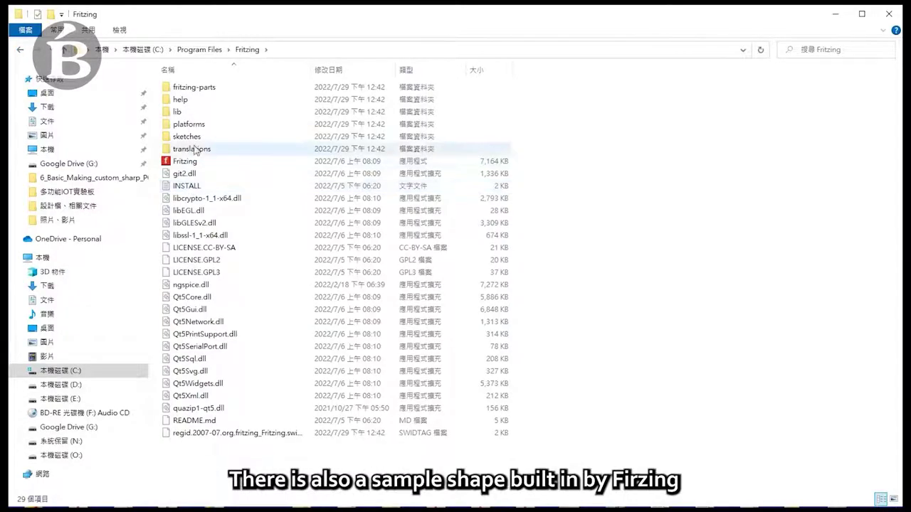
{"action": "left_click", "coordinate": [211, 89]}
{"action": "double_click", "coordinate": [210, 89]}
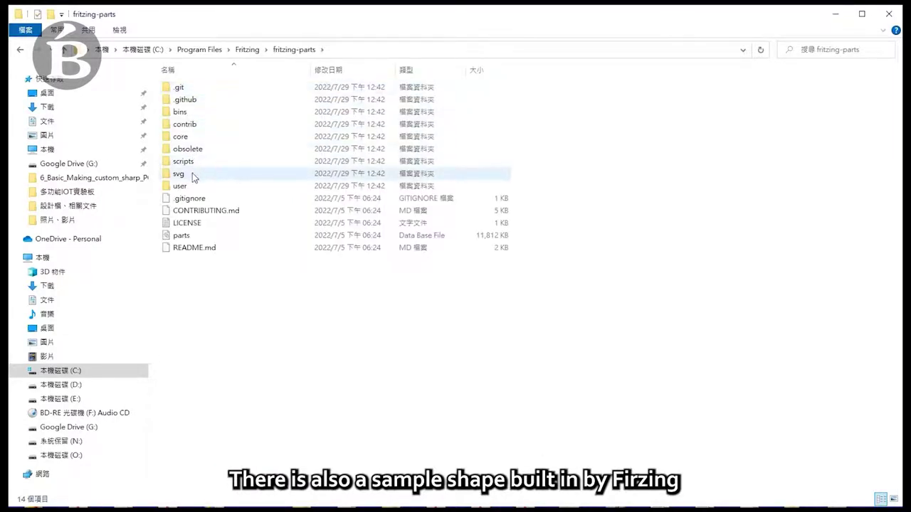
{"action": "double_click", "coordinate": [179, 175]}
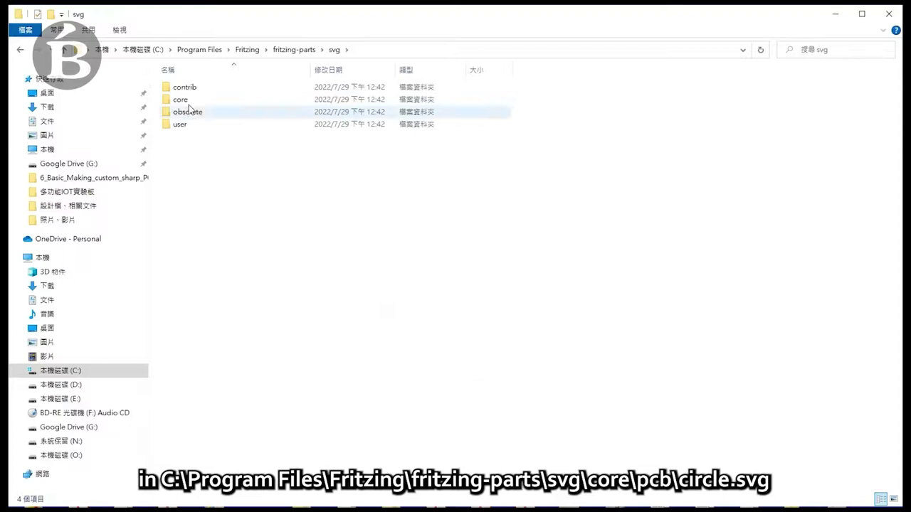
{"action": "left_click", "coordinate": [191, 102]}
{"action": "double_click", "coordinate": [190, 102]}
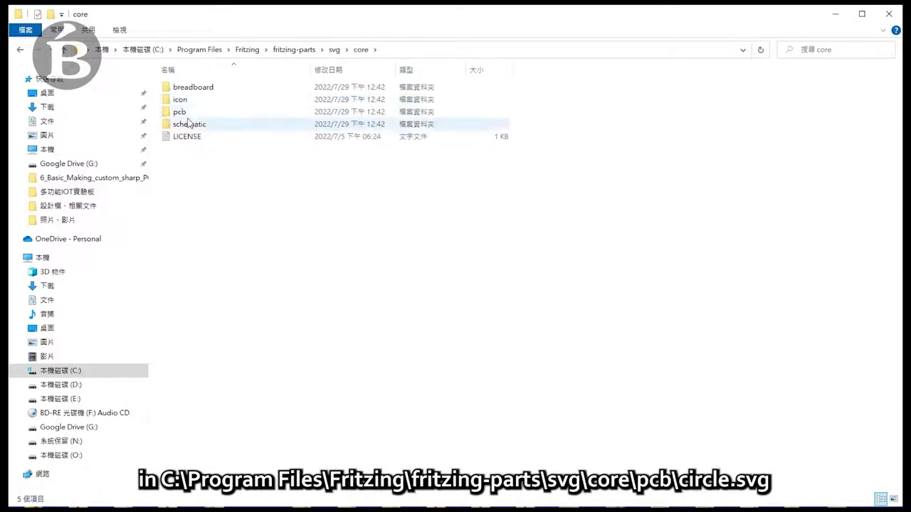
{"action": "left_click", "coordinate": [187, 117]}
{"action": "double_click", "coordinate": [186, 116]}
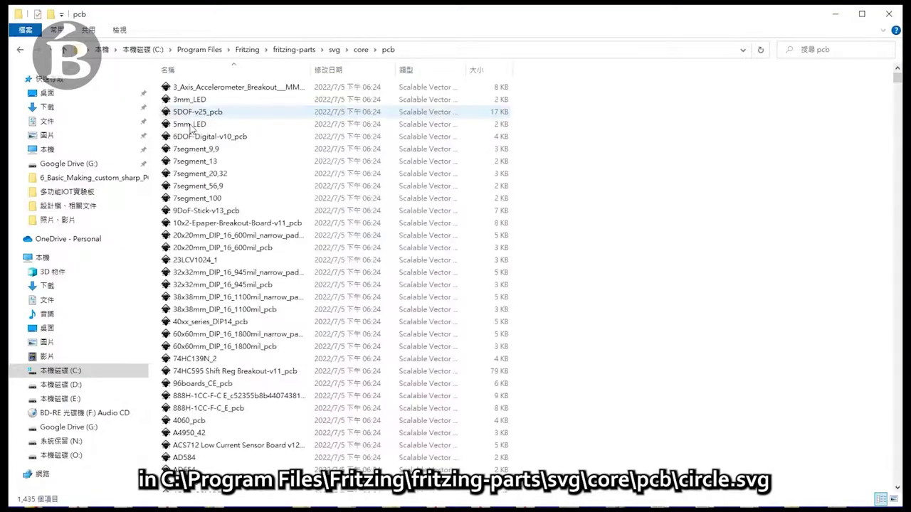
- Scroll down the pcb folder to find the circle_pcb shape file
{"action": "scroll", "coordinate": [192, 157], "scroll_direction": "down", "scroll_amount": 3}
{"action": "scroll", "coordinate": [199, 214], "scroll_direction": "down", "scroll_amount": 7}
{"action": "scroll", "coordinate": [204, 260], "scroll_direction": "down", "scroll_amount": 10}
{"action": "scroll", "coordinate": [204, 266], "scroll_direction": "down", "scroll_amount": 10}
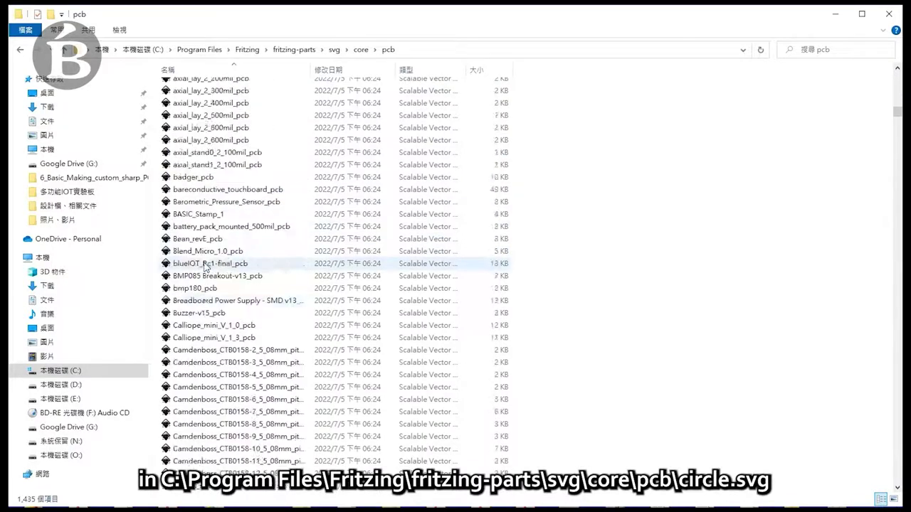
{"action": "scroll", "coordinate": [205, 266], "scroll_direction": "down", "scroll_amount": 4}
{"action": "scroll", "coordinate": [205, 271], "scroll_direction": "down", "scroll_amount": 2}
{"action": "scroll", "coordinate": [205, 278], "scroll_direction": "down", "scroll_amount": 3}
{"action": "scroll", "coordinate": [204, 294], "scroll_direction": "down", "scroll_amount": 3}
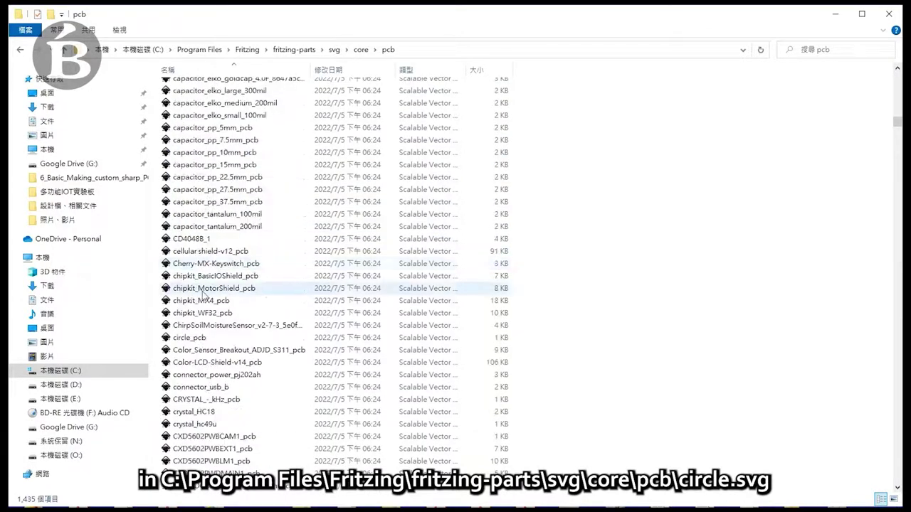
- Select the star board and load circle_pcb as its outline, confirming the custom shape message
{"action": "left_click", "coordinate": [206, 339]}
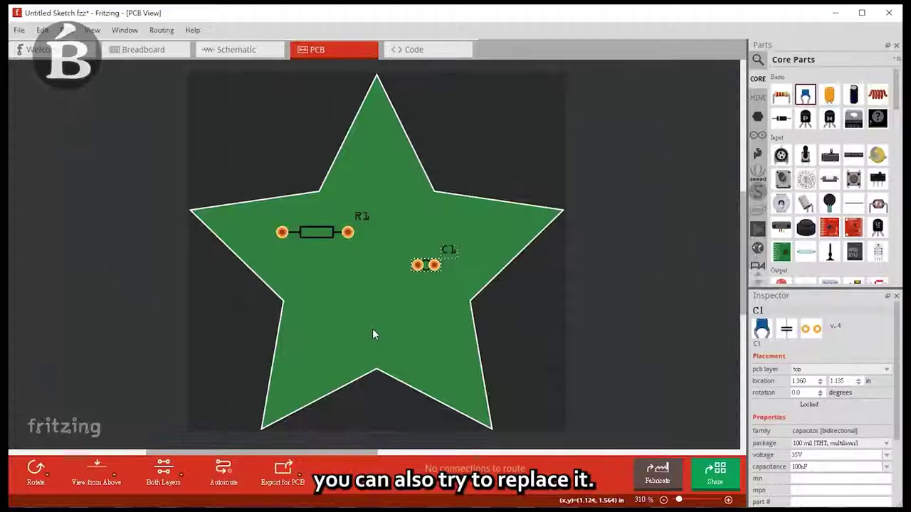
{"action": "scroll", "coordinate": [829, 379], "scroll_direction": "down", "scroll_amount": 3}
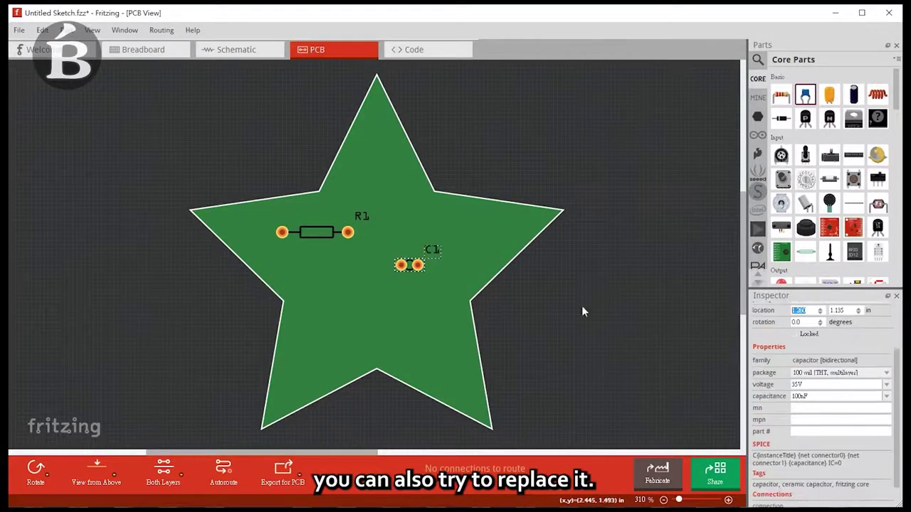
{"action": "left_click", "coordinate": [520, 224]}
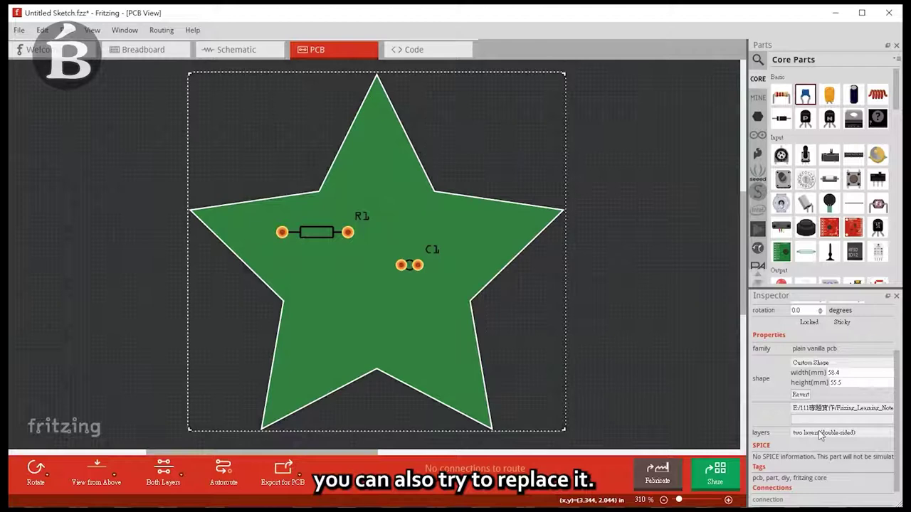
{"action": "left_click", "coordinate": [831, 419]}
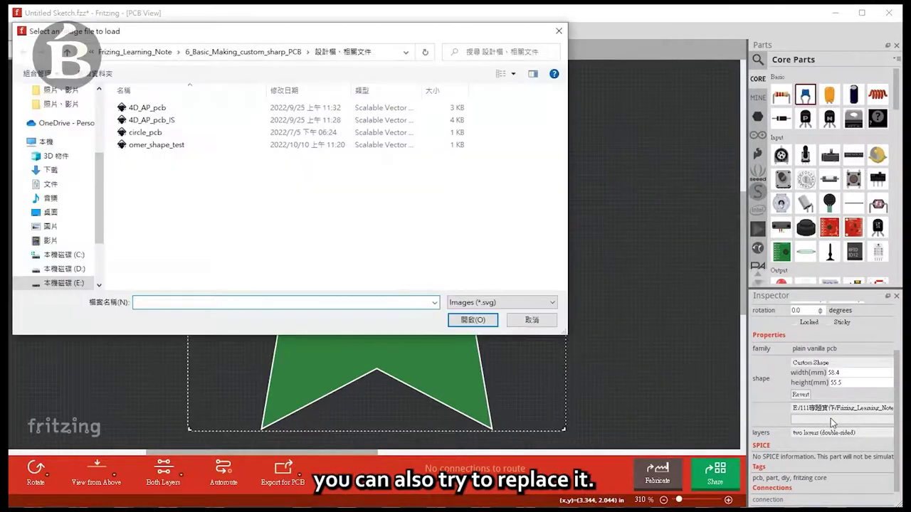
{"action": "double_click", "coordinate": [168, 134]}
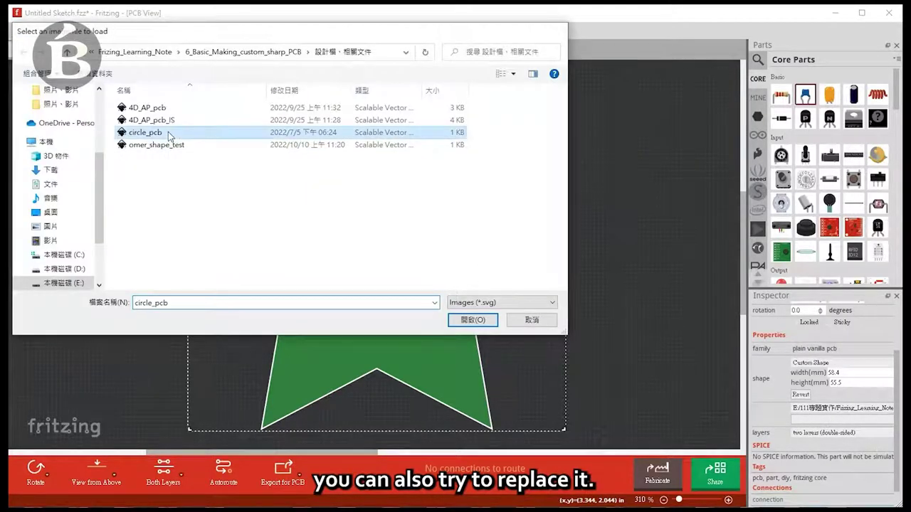
{"action": "left_click", "coordinate": [487, 340]}
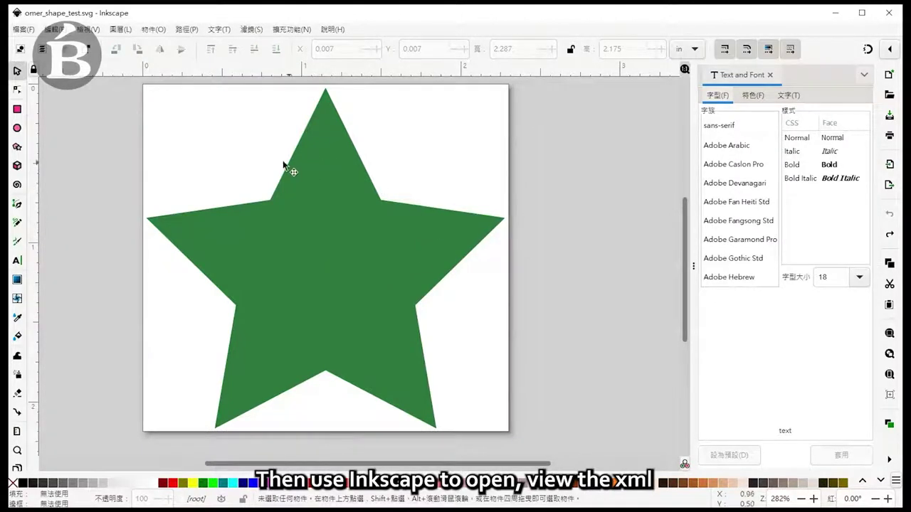
- Open the XML Editor and inspect the Layer_1, board and silkscreen node ids
{"action": "left_click", "coordinate": [54, 29]}
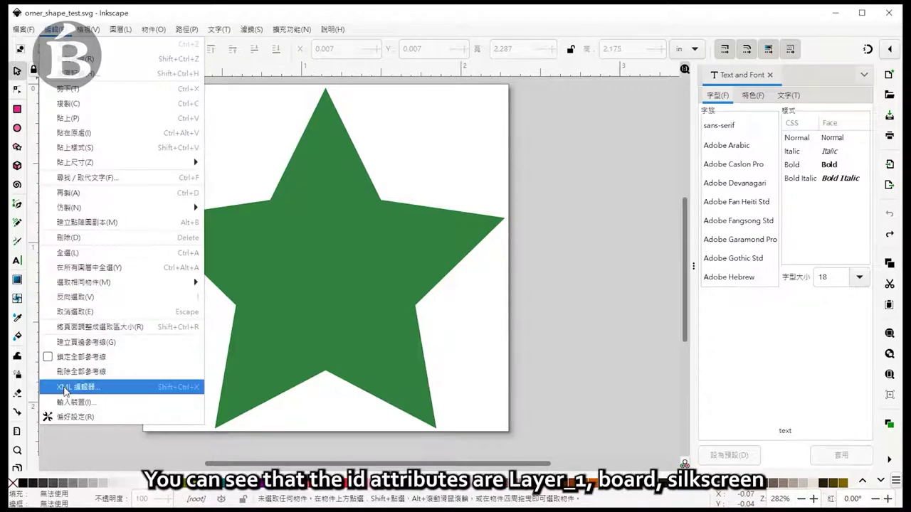
{"action": "left_click", "coordinate": [65, 389]}
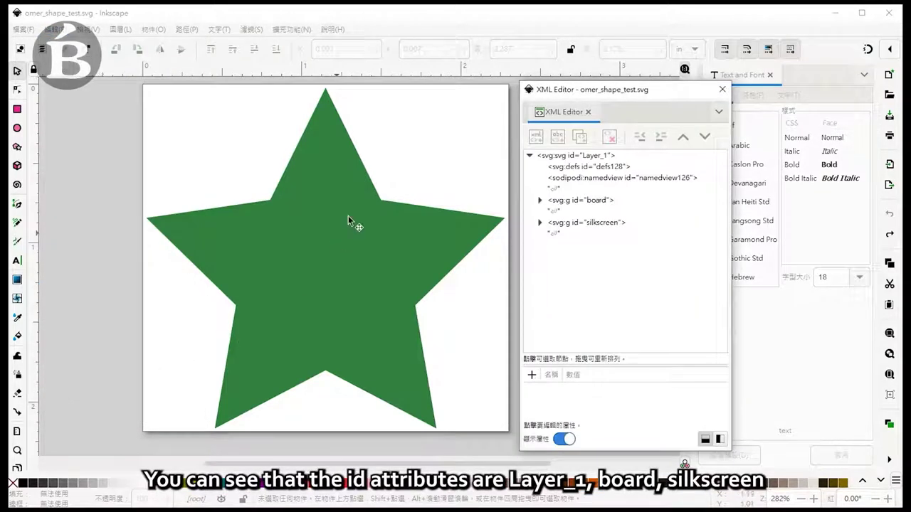
{"action": "left_click", "coordinate": [587, 156]}
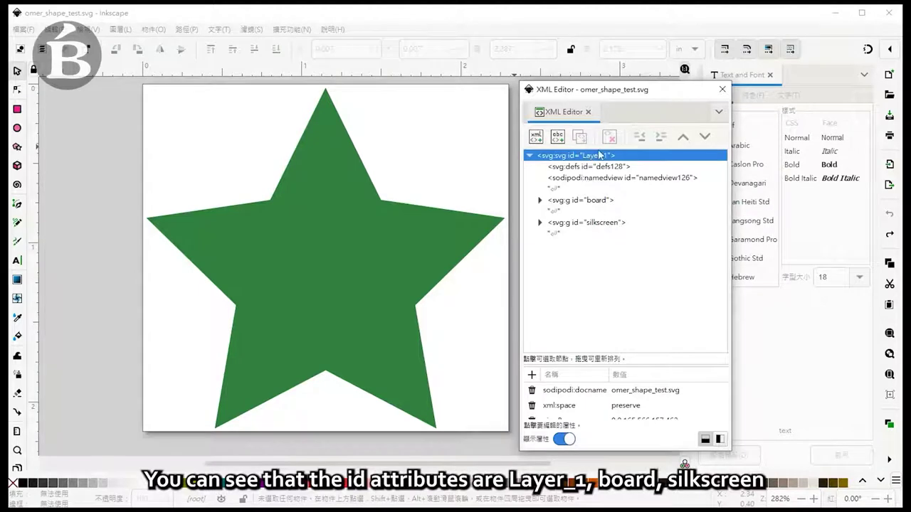
{"action": "left_click", "coordinate": [587, 202]}
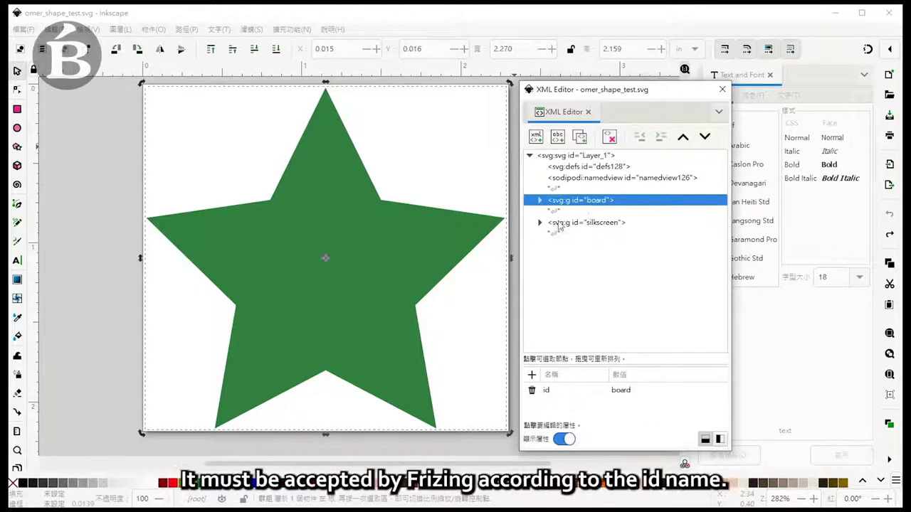
{"action": "left_click", "coordinate": [604, 229]}
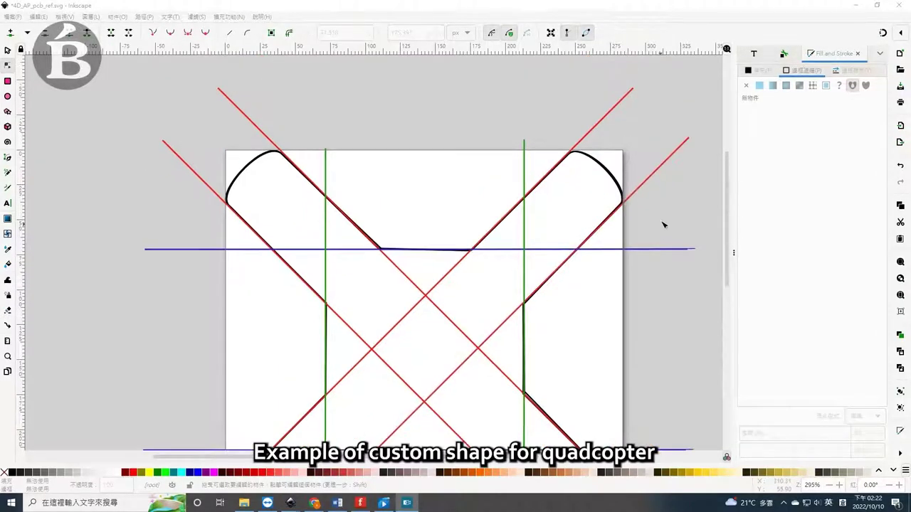
- Zoom into the corner and drag the outline's corner node onto the red reference line
{"action": "scroll", "coordinate": [662, 225], "scroll_direction": "up", "scroll_amount": 1, "text": "ctrl"}
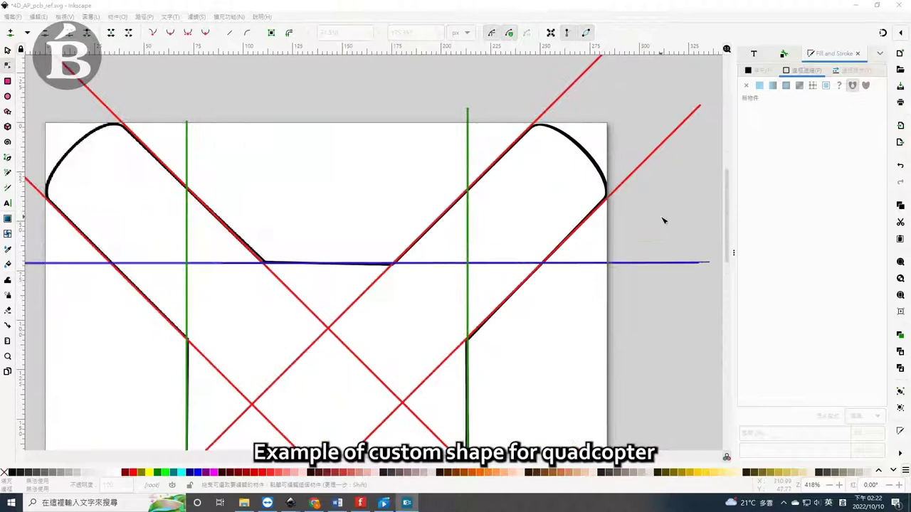
{"action": "scroll", "coordinate": [663, 224], "scroll_direction": "up", "scroll_amount": 3, "text": "ctrl"}
{"action": "left_click", "coordinate": [503, 147]}
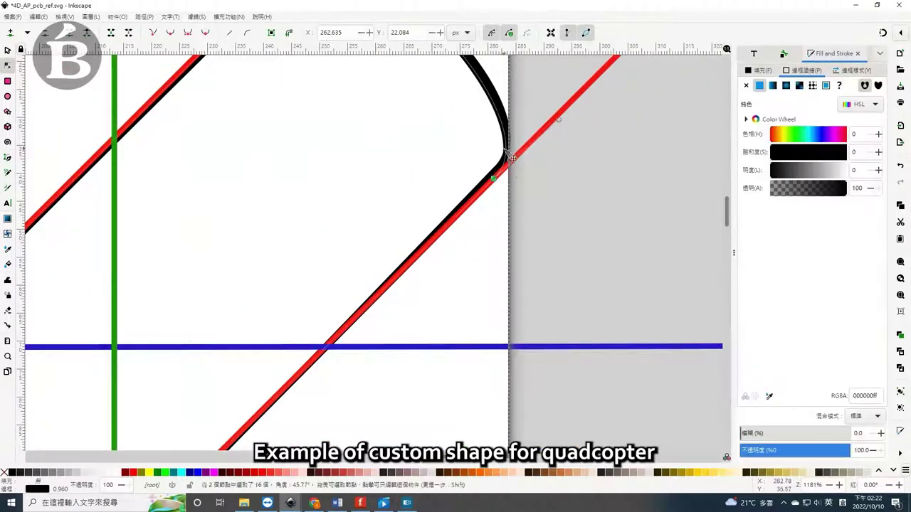
{"action": "left_click_drag", "start_coordinate": [496, 176], "coordinate": [495, 180]}
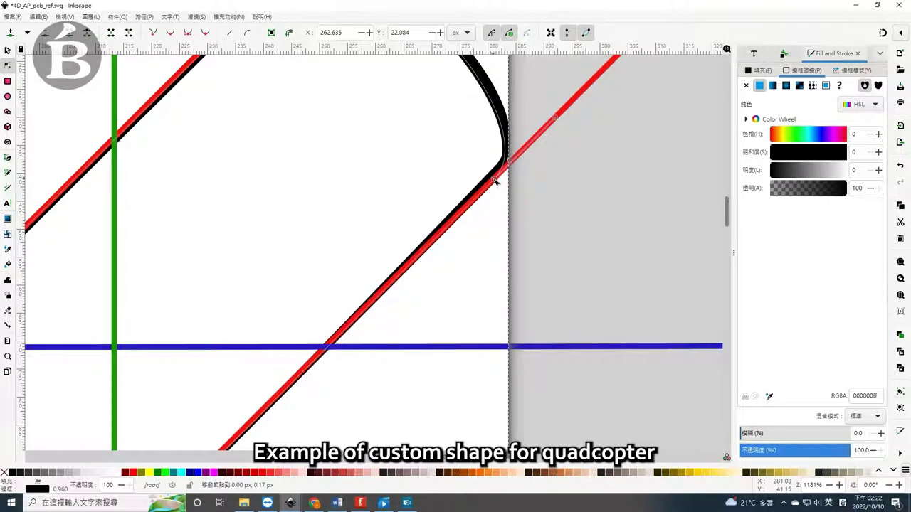
{"action": "left_click_drag", "start_coordinate": [495, 180], "coordinate": [494, 175]}
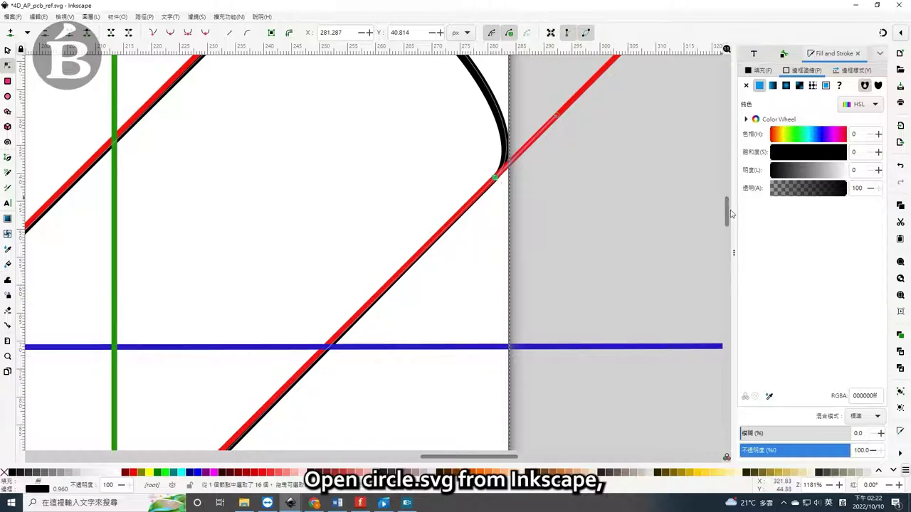
- Move the top curve's upper-left end node onto the red line and reshape the curve
{"action": "scroll", "coordinate": [731, 213], "scroll_direction": "up", "scroll_amount": 5}
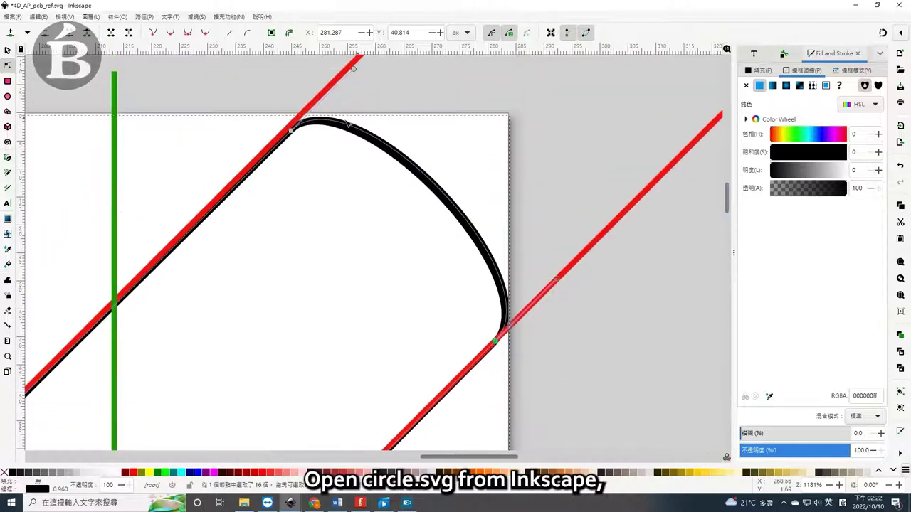
{"action": "left_click", "coordinate": [291, 131]}
{"action": "left_click_drag", "start_coordinate": [292, 134], "coordinate": [286, 127]}
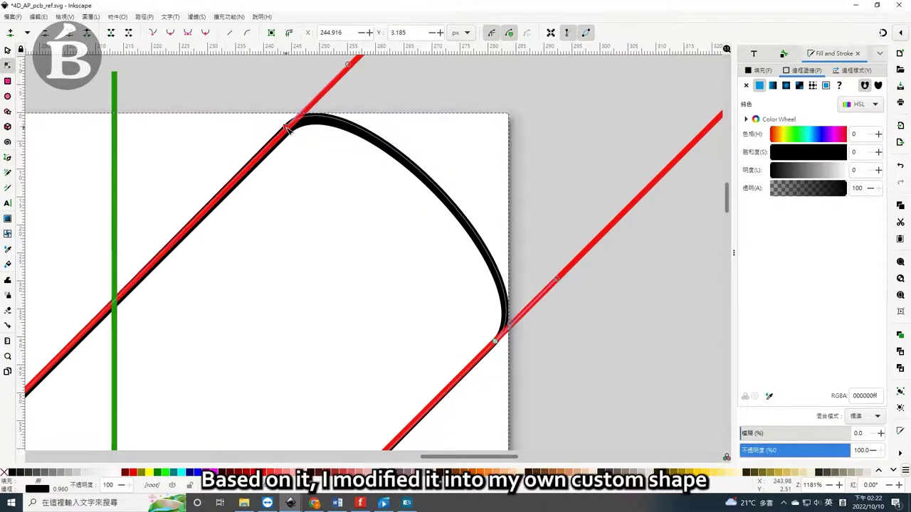
{"action": "left_click_drag", "start_coordinate": [298, 133], "coordinate": [308, 126]}
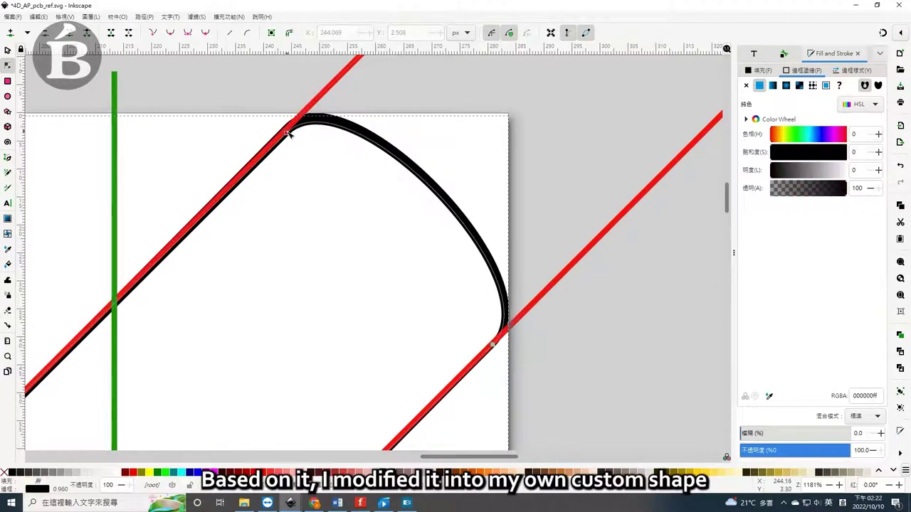
{"action": "left_click", "coordinate": [289, 131]}
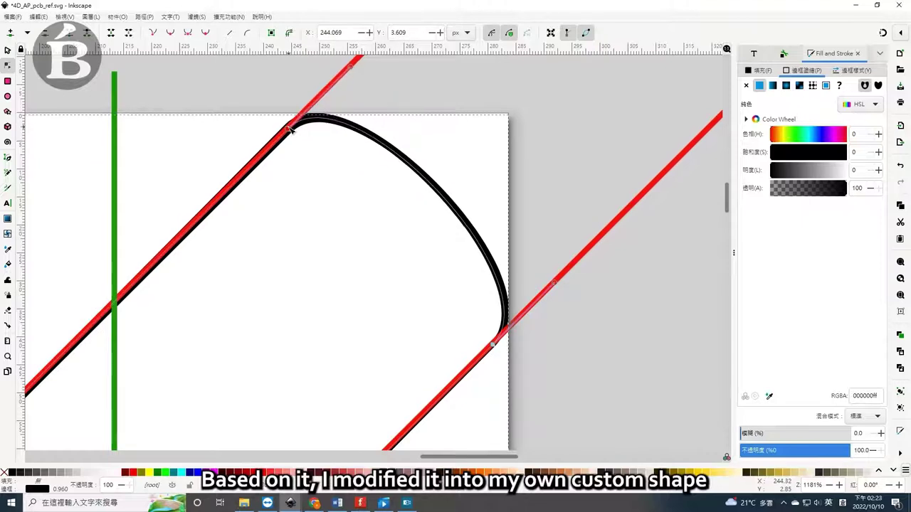
{"action": "left_click", "coordinate": [305, 127]}
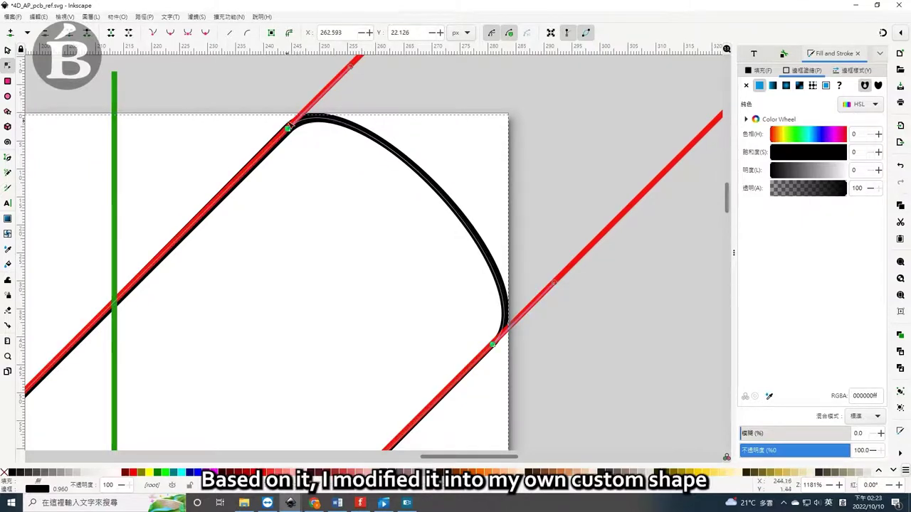
{"action": "left_click", "coordinate": [294, 137]}
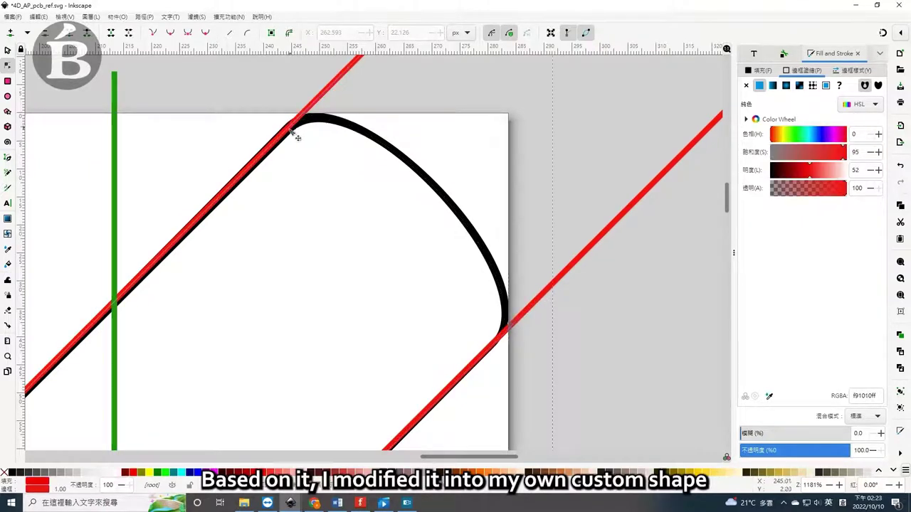
{"action": "left_click", "coordinate": [327, 122]}
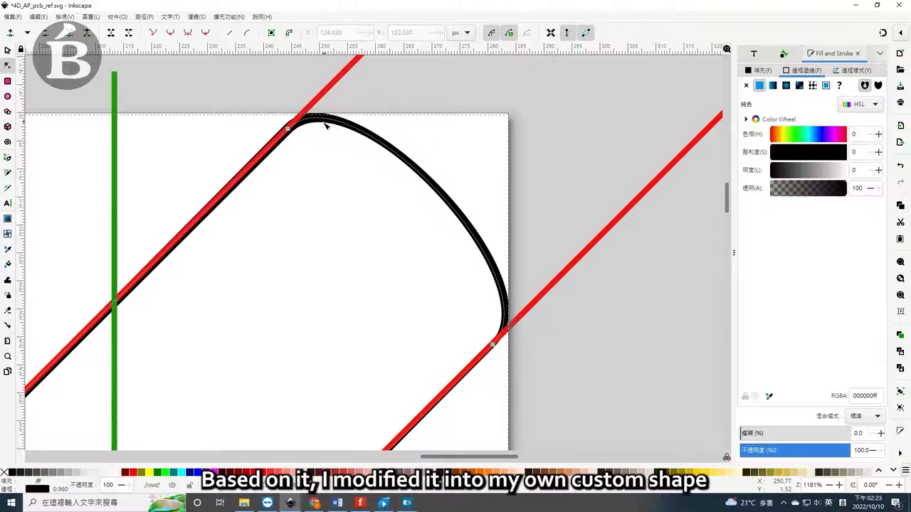
- Fine-tune the upper curve node so it sits exactly on the red line
{"action": "left_click", "coordinate": [286, 128]}
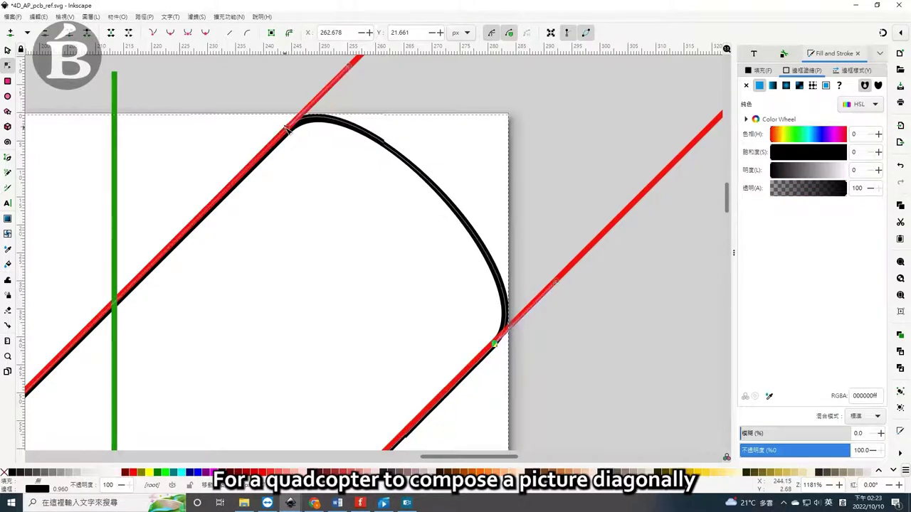
{"action": "left_click_drag", "start_coordinate": [291, 128], "coordinate": [291, 129]}
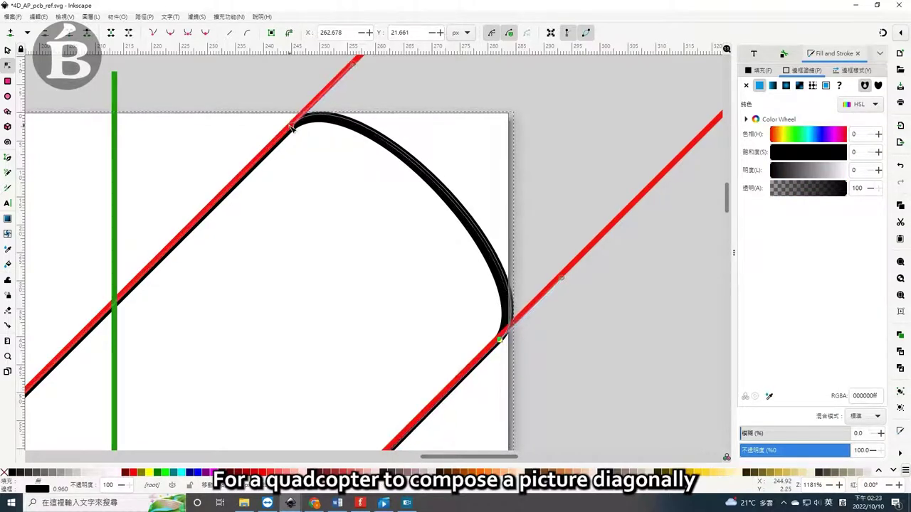
{"action": "key", "text": "Escape"}
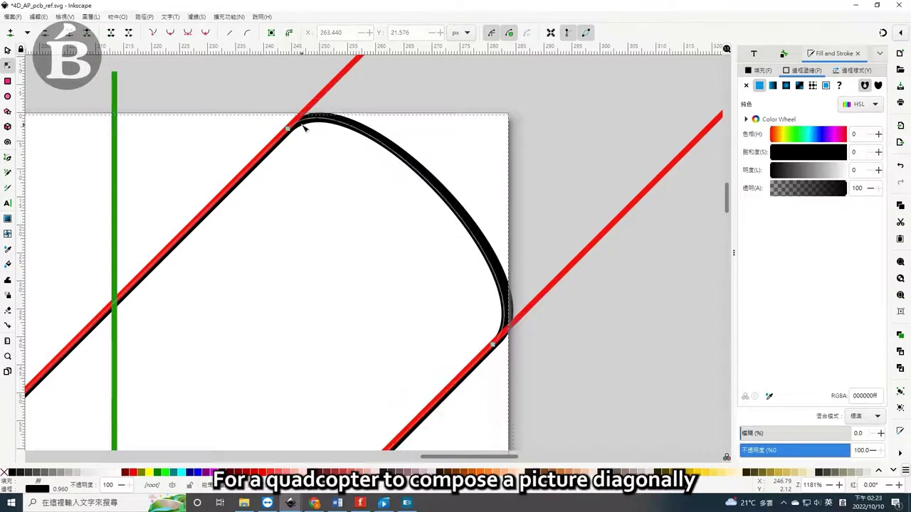
{"action": "left_click_drag", "start_coordinate": [291, 128], "coordinate": [291, 129]}
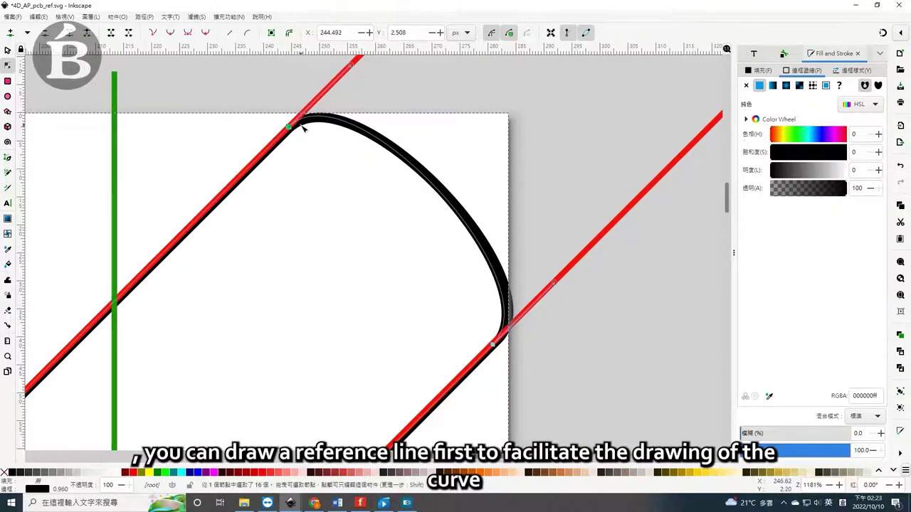
{"action": "left_click_drag", "start_coordinate": [291, 129], "coordinate": [292, 128]}
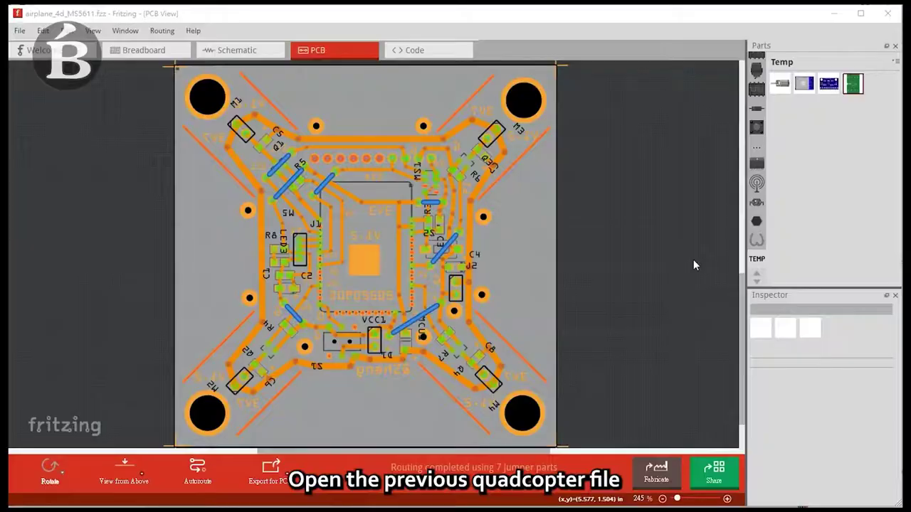
- Select PCB1 and load 4D_AP_pcb as its board shape from the Inspector
{"action": "left_click", "coordinate": [538, 195]}
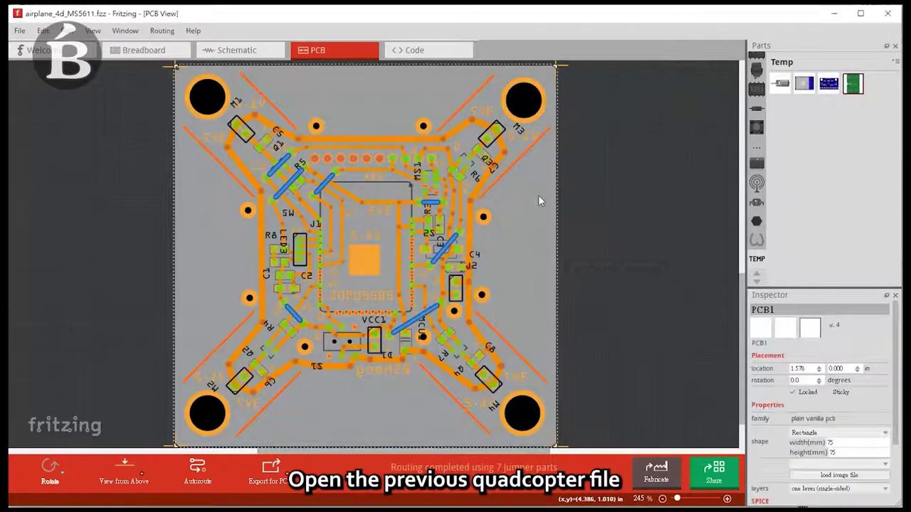
{"action": "left_click", "coordinate": [837, 475]}
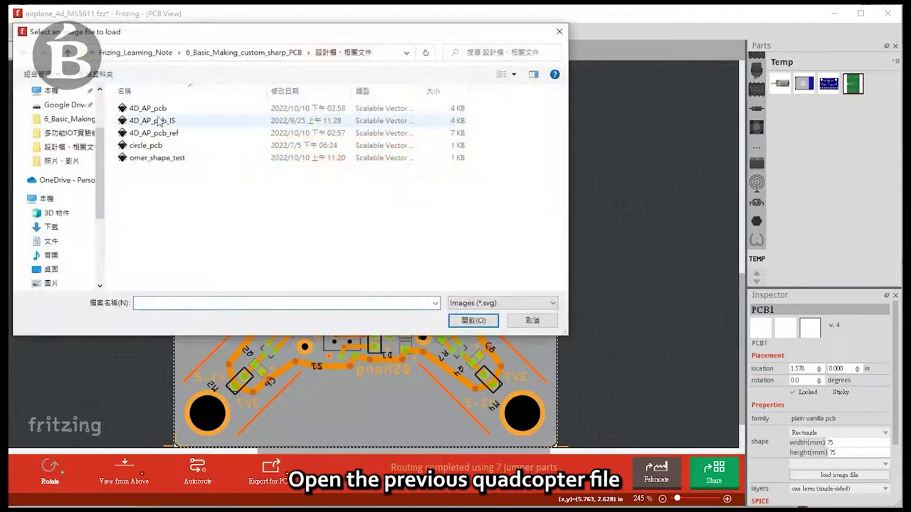
{"action": "double_click", "coordinate": [148, 108]}
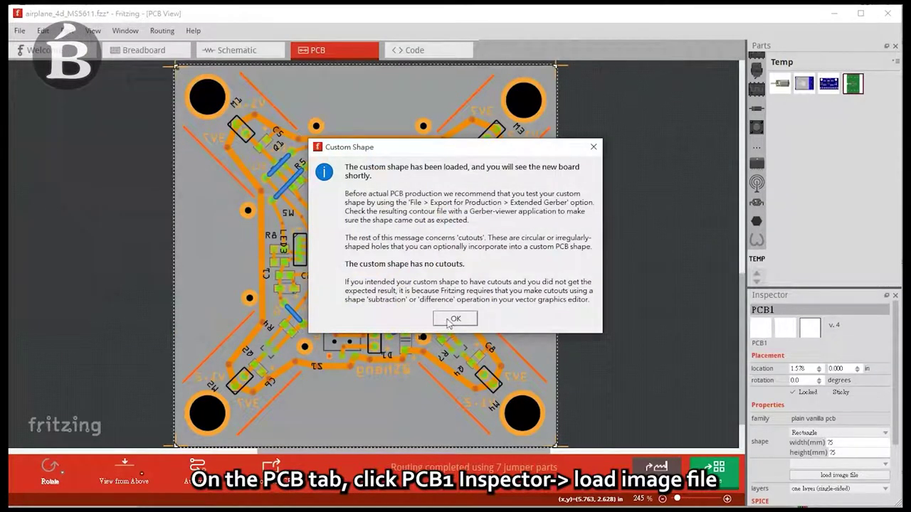
- Dismiss the custom shape notice and nudge the X-shaped board left and up
{"action": "left_click", "coordinate": [453, 319]}
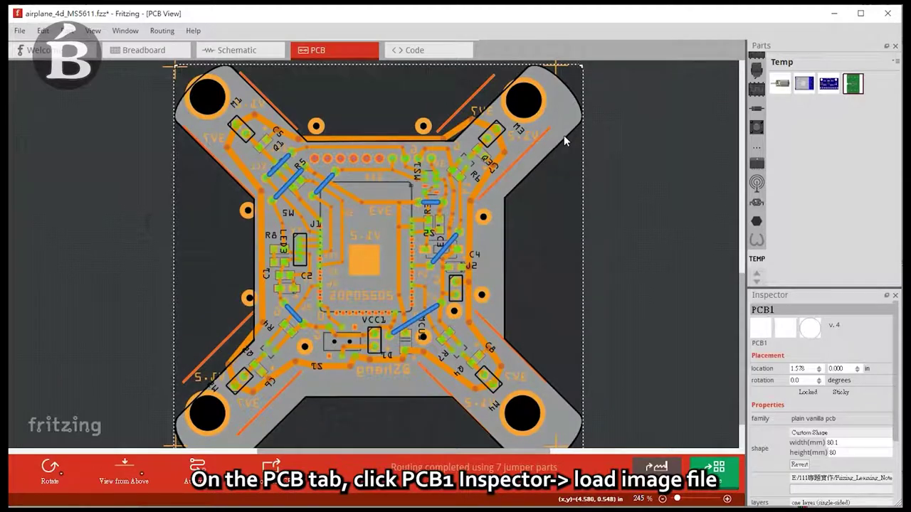
{"action": "key", "text": "Left"}
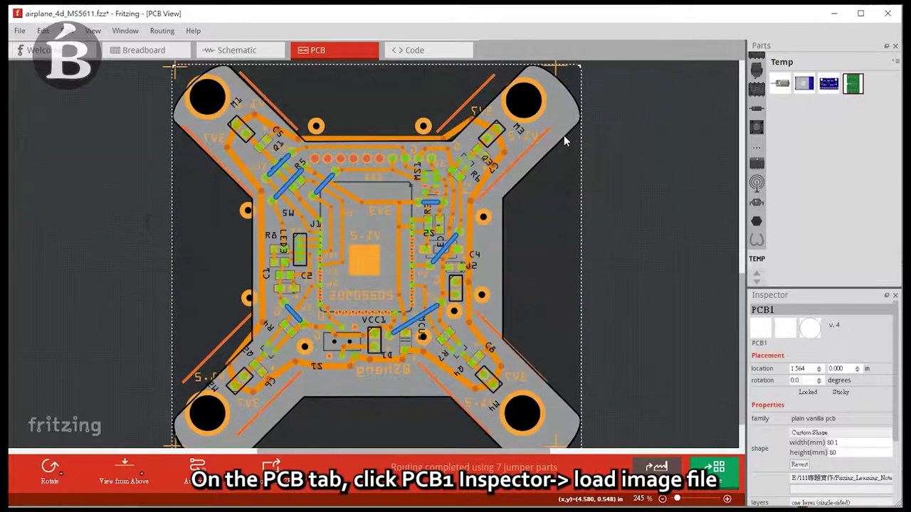
{"action": "key", "text": "Left"}
{"action": "key", "text": "Up"}
{"action": "key", "text": "Up"}
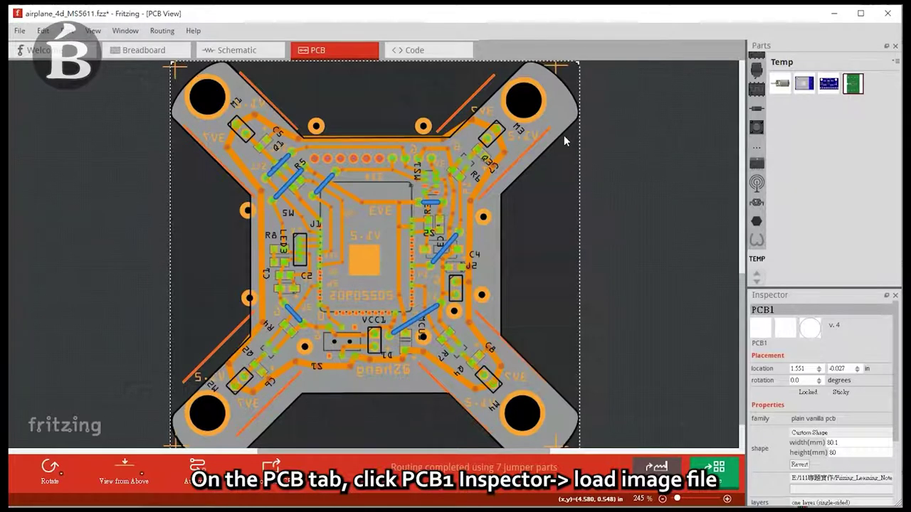
{"action": "key", "text": "Left"}
{"action": "key", "text": "Left"}
{"action": "key", "text": "Left"}
{"action": "key", "text": "Up"}
{"action": "key", "text": "Up"}
{"action": "key", "text": "Left"}
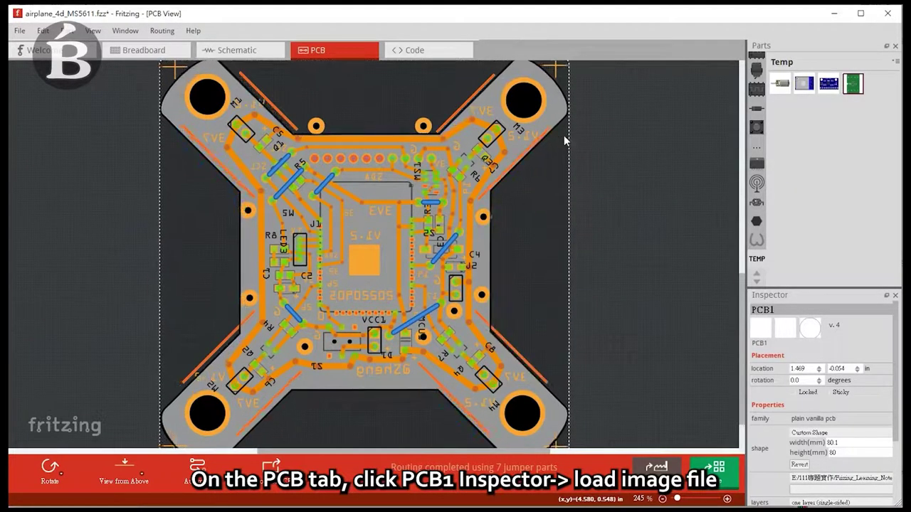
{"action": "key", "text": "Up"}
{"action": "key", "text": "Up"}
{"action": "key", "text": "Up"}
{"action": "key", "text": "Up"}
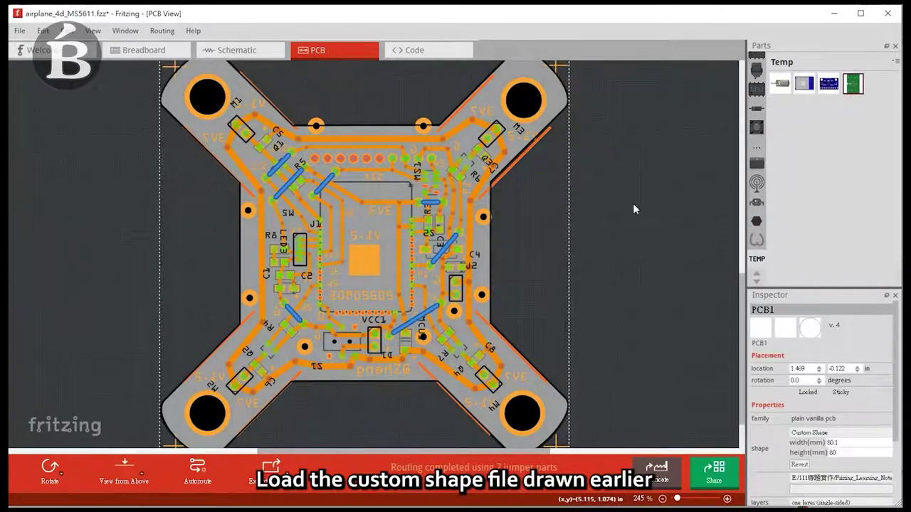
- Fine-tune the board's position down and sideways, then deselect it to check the fit
{"action": "scroll", "coordinate": [633, 209], "scroll_direction": "down", "scroll_amount": 1}
{"action": "scroll", "coordinate": [632, 209], "scroll_direction": "down", "scroll_amount": 1}
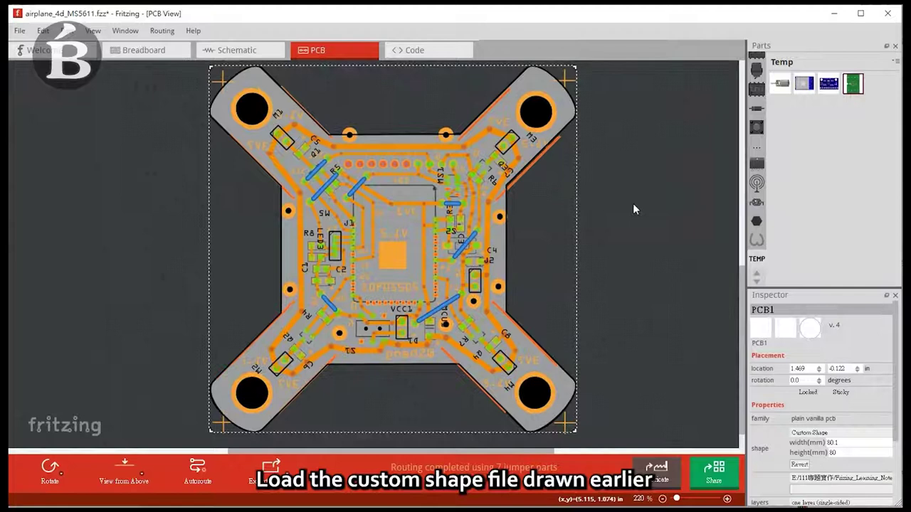
{"action": "key", "text": "Down"}
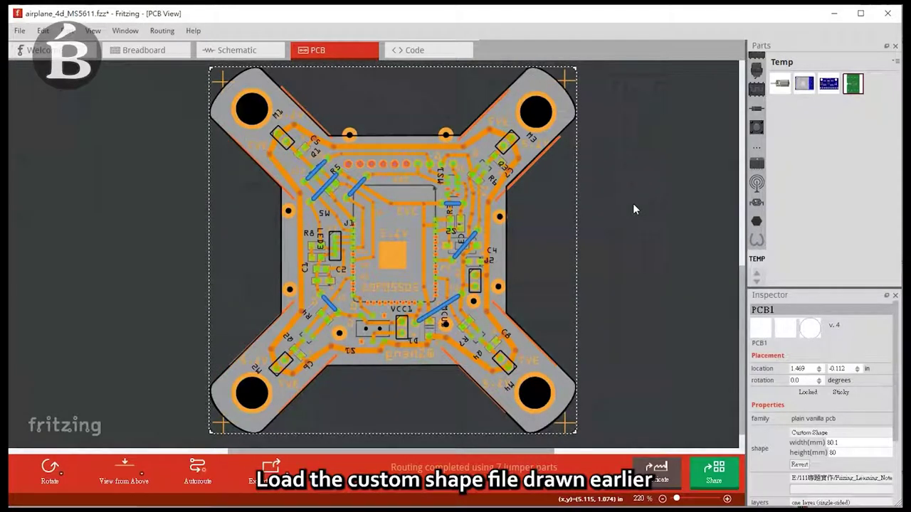
{"action": "key", "text": "Left"}
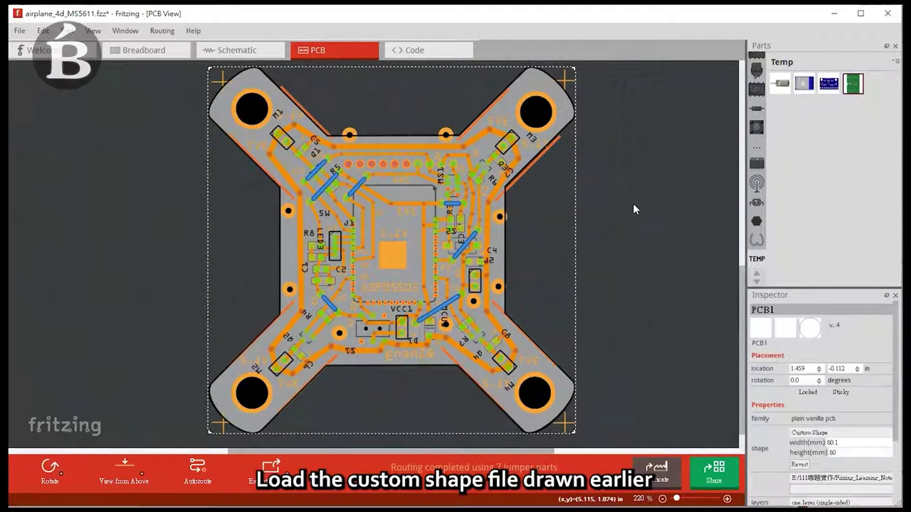
{"action": "key", "text": "Right"}
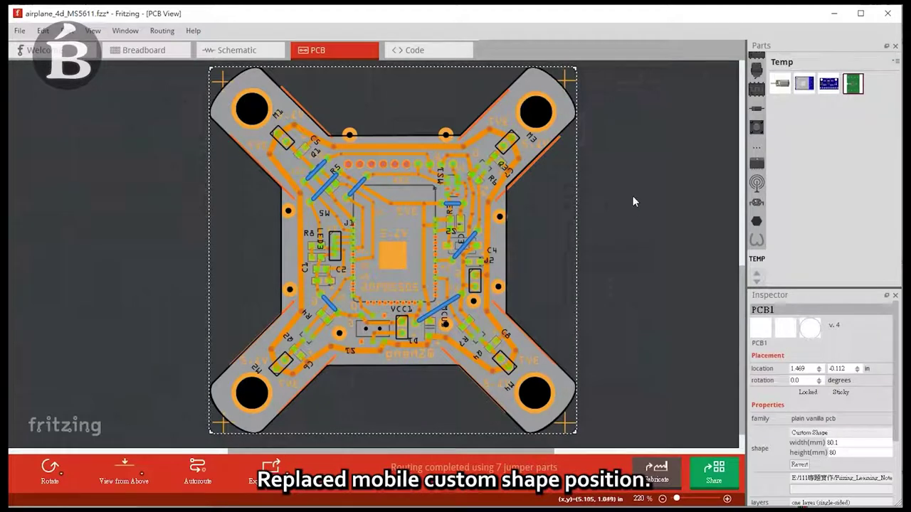
{"action": "left_click", "coordinate": [633, 192]}
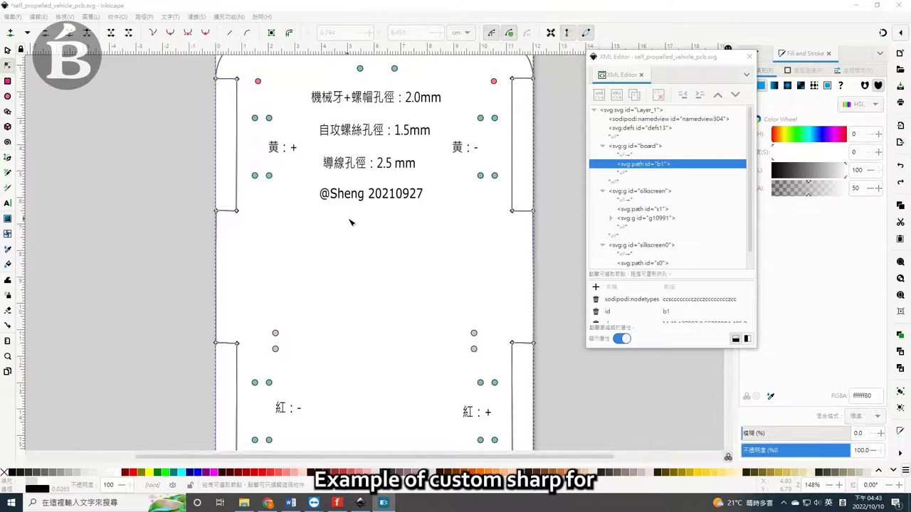
{"action": "scroll", "coordinate": [349, 223], "scroll_direction": "up", "scroll_amount": 1, "text": "ctrl"}
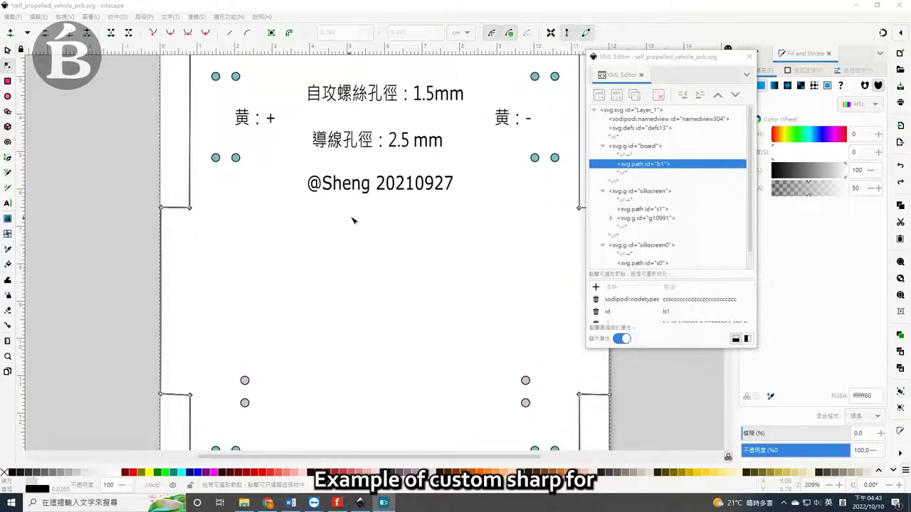
{"action": "scroll", "coordinate": [352, 221], "scroll_direction": "up", "scroll_amount": 3}
{"action": "scroll", "coordinate": [353, 221], "scroll_direction": "up", "scroll_amount": 1}
{"action": "scroll", "coordinate": [355, 221], "scroll_direction": "down", "scroll_amount": 2}
{"action": "scroll", "coordinate": [359, 221], "scroll_direction": "down", "scroll_amount": 3}
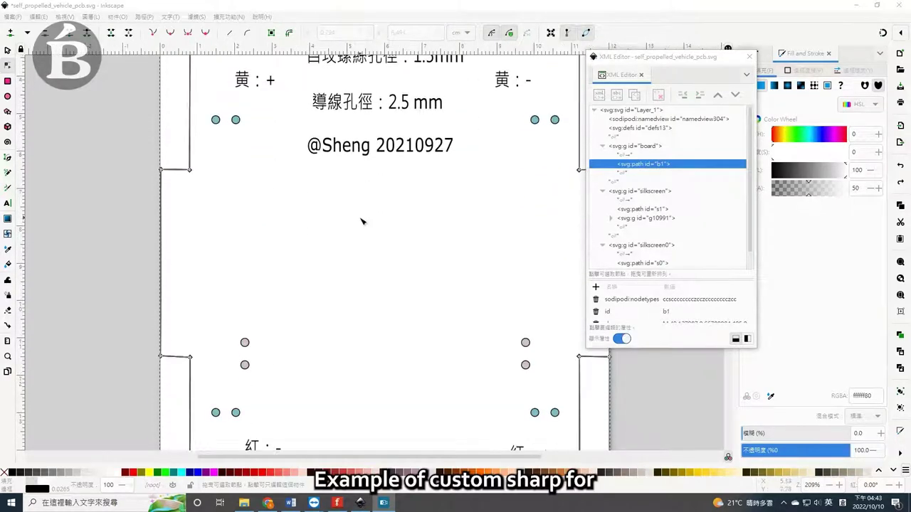
{"action": "scroll", "coordinate": [360, 222], "scroll_direction": "down", "scroll_amount": 4}
{"action": "scroll", "coordinate": [362, 219], "scroll_direction": "down", "scroll_amount": 1}
{"action": "scroll", "coordinate": [363, 219], "scroll_direction": "up", "scroll_amount": 2}
{"action": "scroll", "coordinate": [365, 220], "scroll_direction": "up", "scroll_amount": 1}
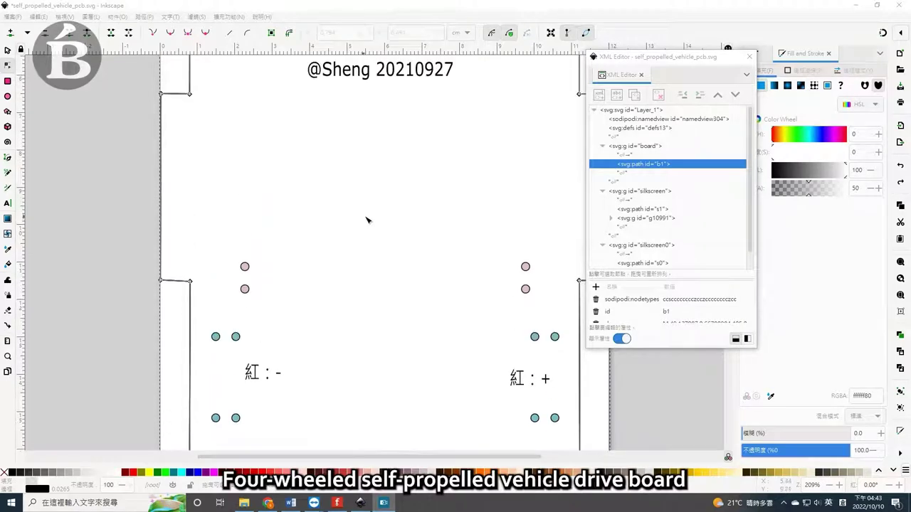
{"action": "scroll", "coordinate": [370, 221], "scroll_direction": "up", "scroll_amount": 2}
{"action": "scroll", "coordinate": [548, 201], "scroll_direction": "up", "scroll_amount": 2}
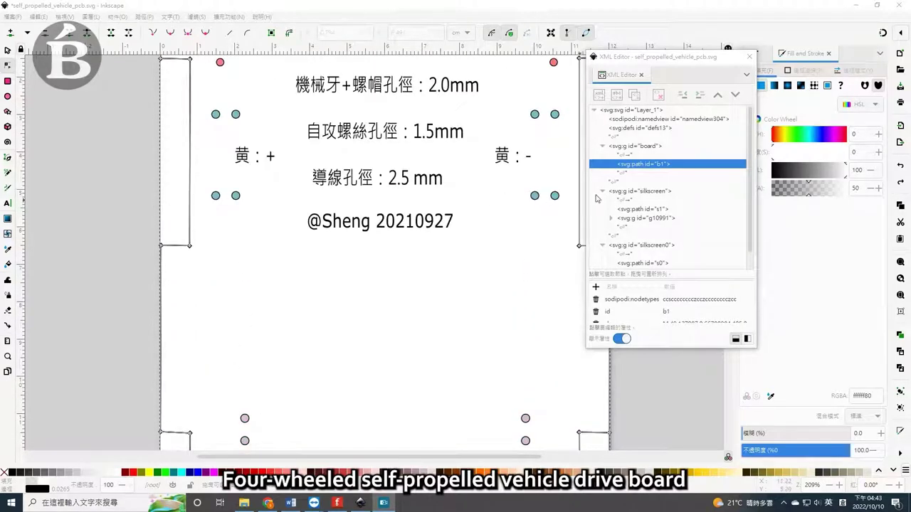
{"action": "left_click", "coordinate": [651, 146]}
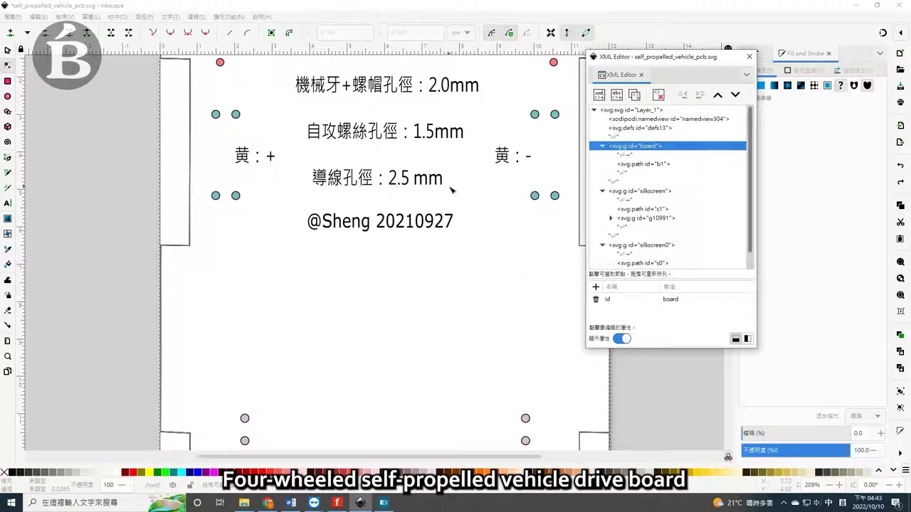
{"action": "scroll", "coordinate": [450, 189], "scroll_direction": "down", "scroll_amount": 1, "text": "ctrl"}
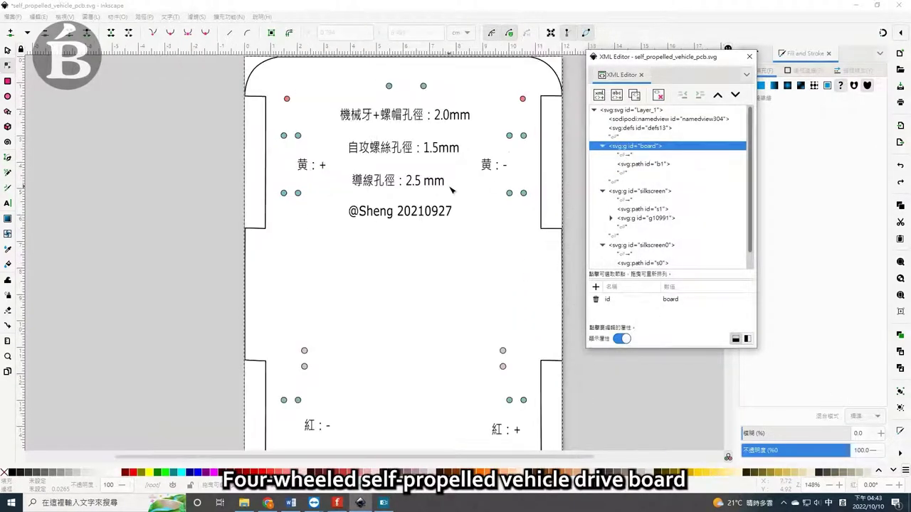
{"action": "left_click", "coordinate": [642, 192]}
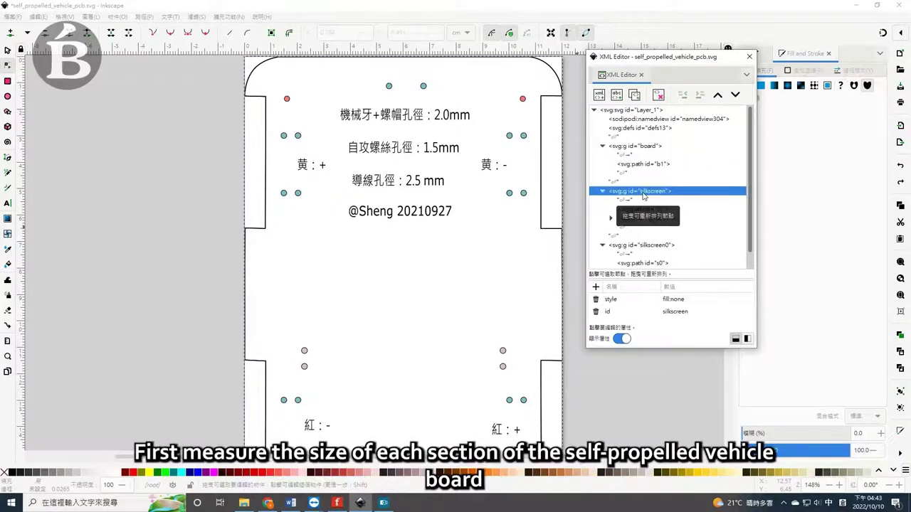
{"action": "left_click", "coordinate": [642, 245]}
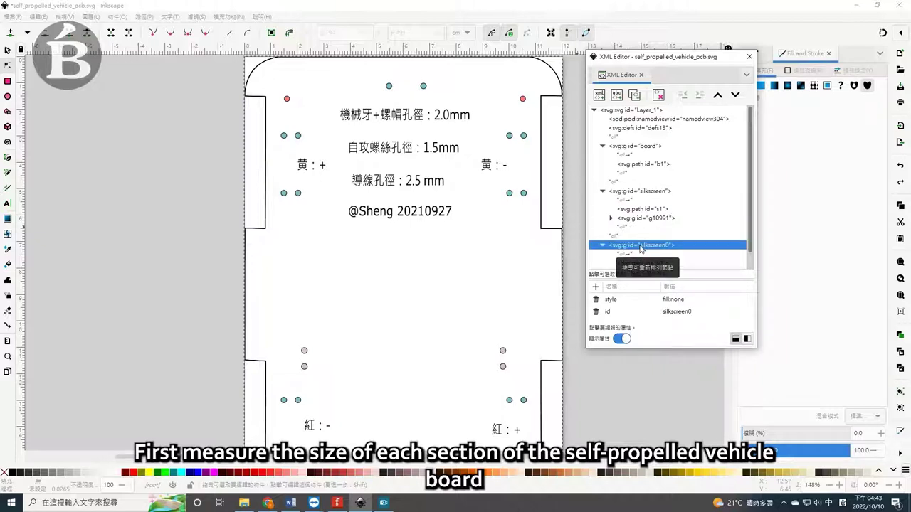
{"action": "left_click", "coordinate": [642, 165]}
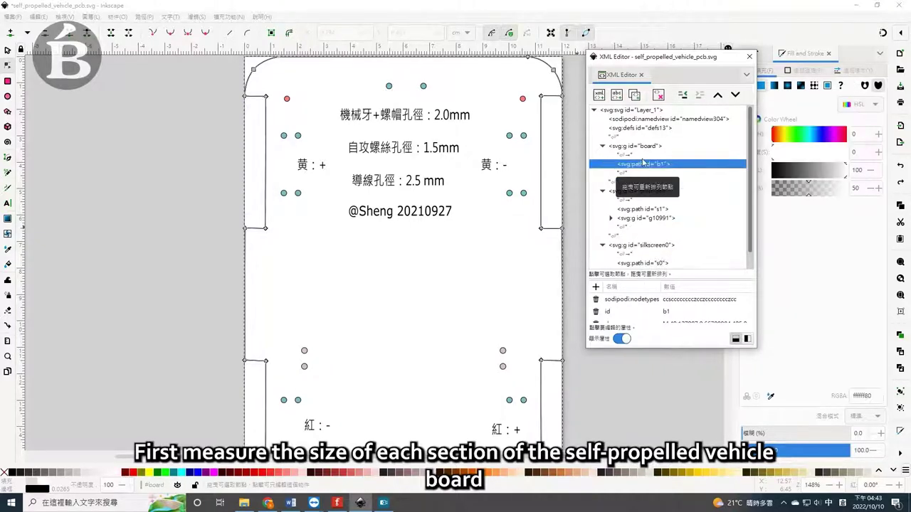
{"action": "left_click_drag", "start_coordinate": [675, 65], "coordinate": [629, 95]}
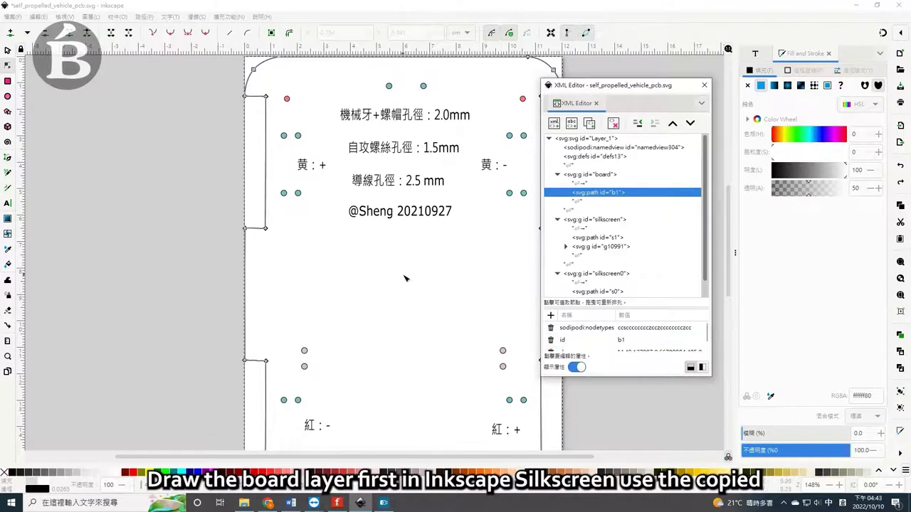
{"action": "scroll", "coordinate": [404, 278], "scroll_direction": "down", "scroll_amount": 1, "text": "ctrl"}
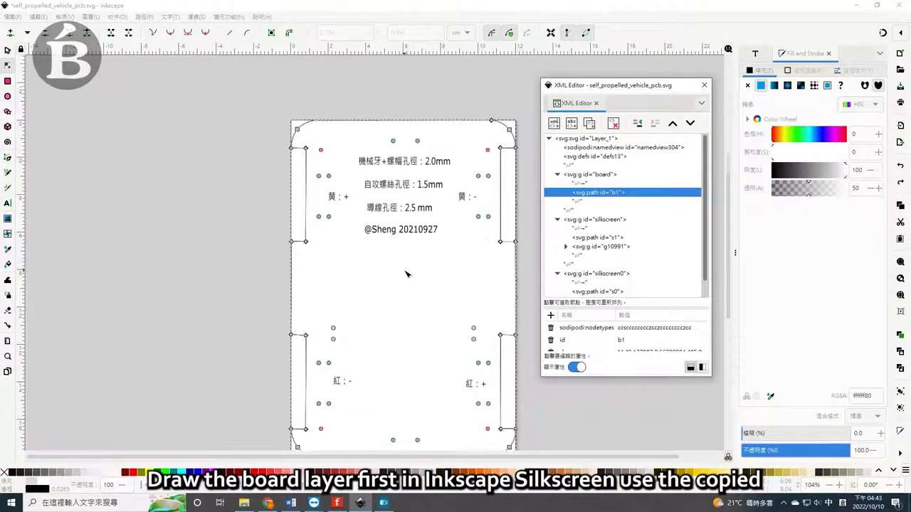
{"action": "scroll", "coordinate": [405, 274], "scroll_direction": "down", "scroll_amount": 1}
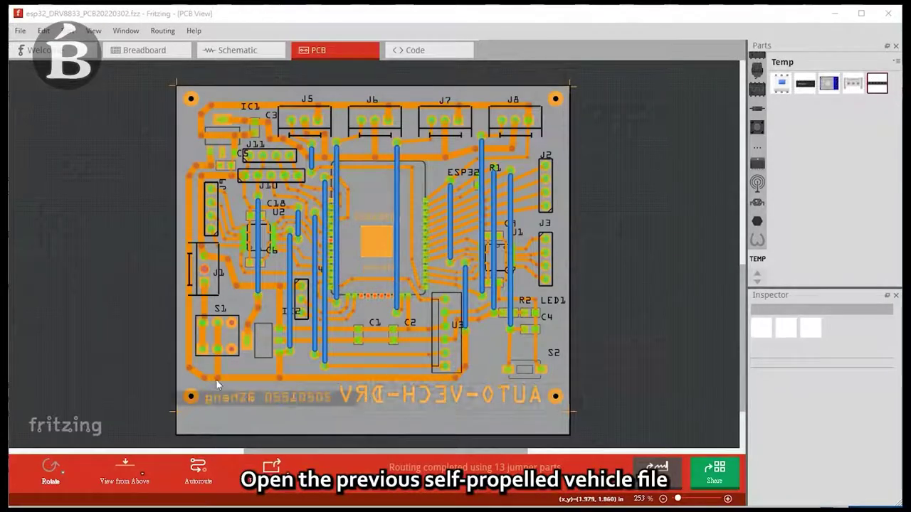
- Select PCB1 and load the self_propelled_vehicle_pcb SVG as its board image
{"action": "left_click", "coordinate": [462, 415]}
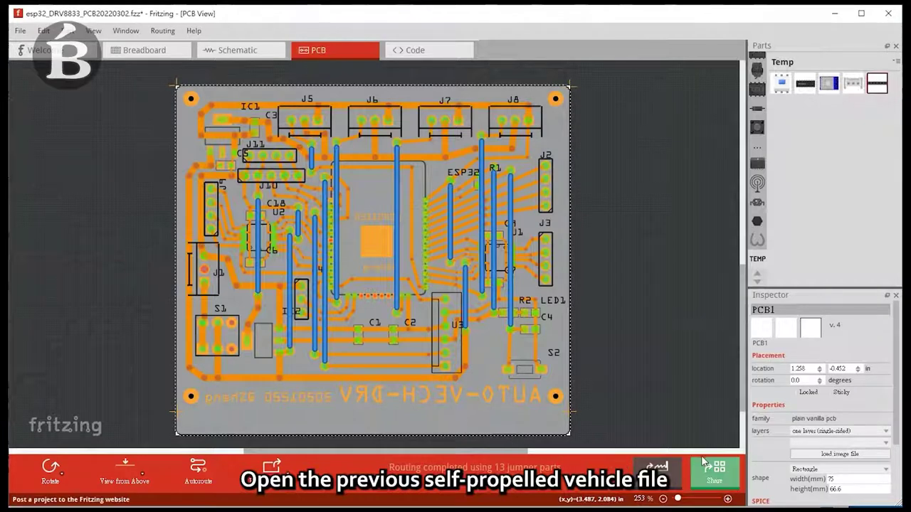
{"action": "left_click", "coordinate": [836, 455]}
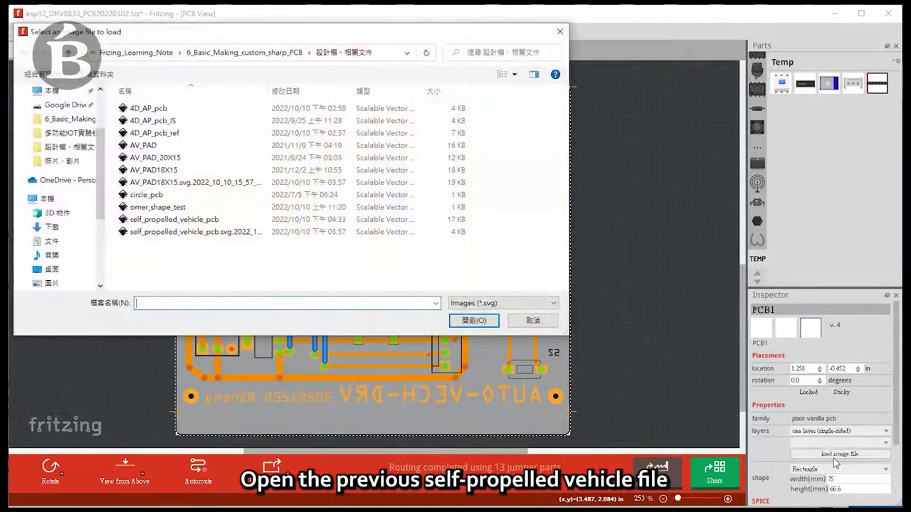
{"action": "left_click", "coordinate": [200, 222]}
{"action": "double_click", "coordinate": [200, 226]}
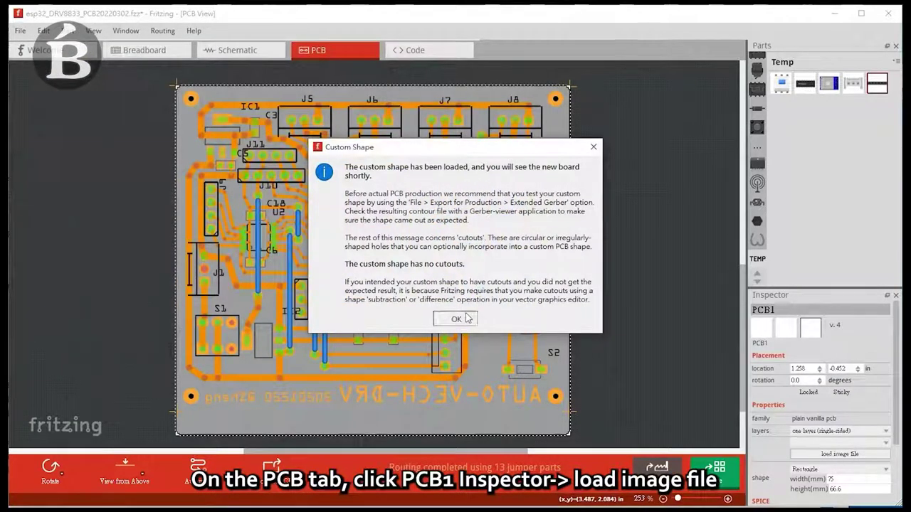
- Dismiss the custom shape notice and drag the new board outline up-left over the parts
{"action": "left_click", "coordinate": [455, 318]}
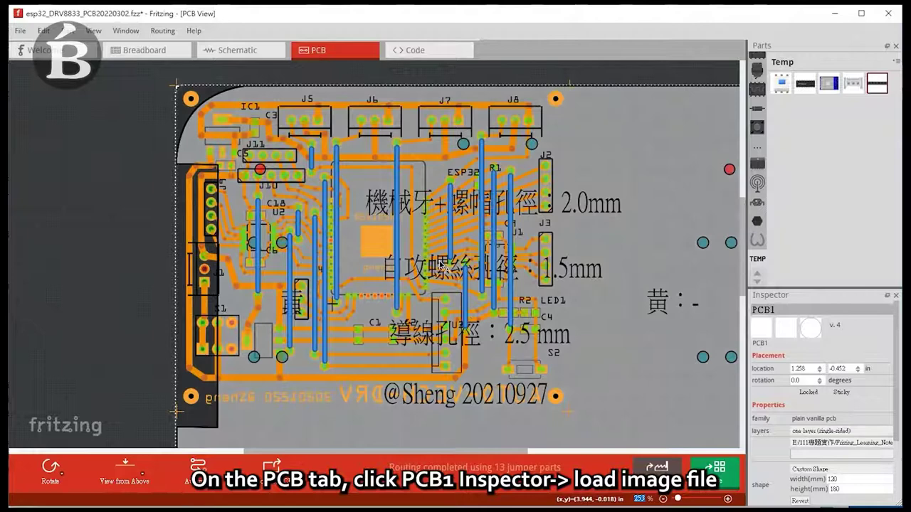
{"action": "scroll", "coordinate": [413, 277], "scroll_direction": "down", "scroll_amount": 2, "text": "ctrl"}
{"action": "scroll", "coordinate": [411, 279], "scroll_direction": "down", "scroll_amount": 2, "text": "ctrl"}
{"action": "scroll", "coordinate": [410, 280], "scroll_direction": "down", "scroll_amount": 2, "text": "ctrl"}
{"action": "scroll", "coordinate": [410, 279], "scroll_direction": "down", "scroll_amount": 2, "text": "ctrl"}
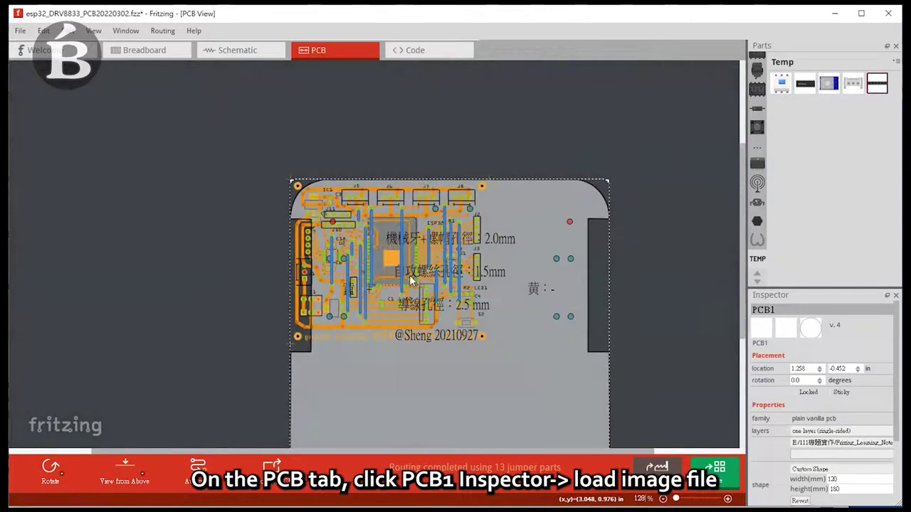
{"action": "scroll", "coordinate": [435, 388], "scroll_direction": "down", "scroll_amount": 1, "text": "ctrl"}
{"action": "mouse_move", "coordinate": [476, 394]}
{"action": "left_mouse_down"}
{"action": "mouse_move", "coordinate": [422, 236]}
{"action": "mouse_move", "coordinate": [416, 187]}
{"action": "left_mouse_up"}
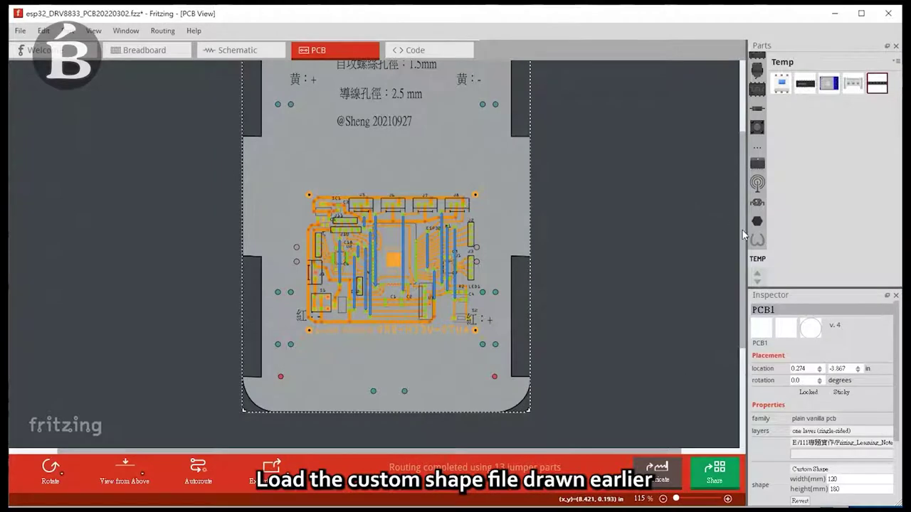
- Shift the vehicle board outline further up so the circuit sits in its lower half
{"action": "scroll", "coordinate": [704, 214], "scroll_direction": "up", "scroll_amount": 2}
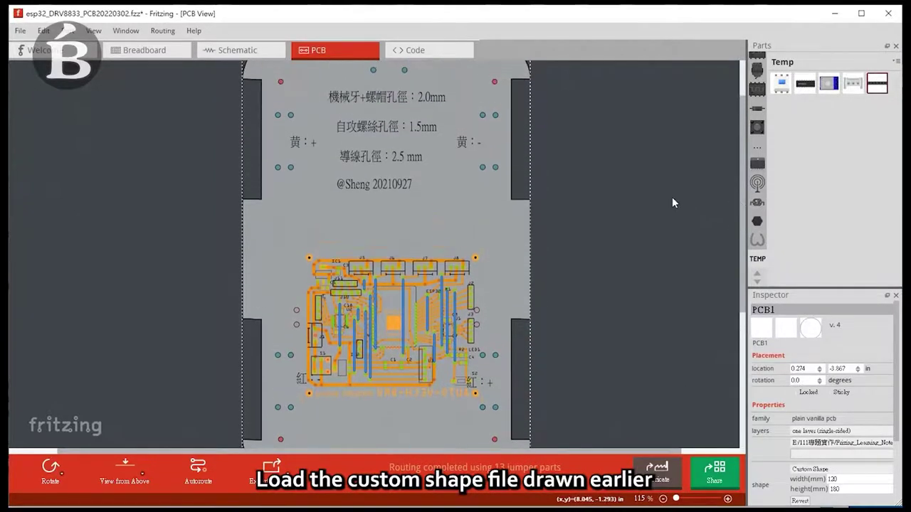
{"action": "scroll", "coordinate": [672, 196], "scroll_direction": "down", "scroll_amount": 1, "text": "ctrl"}
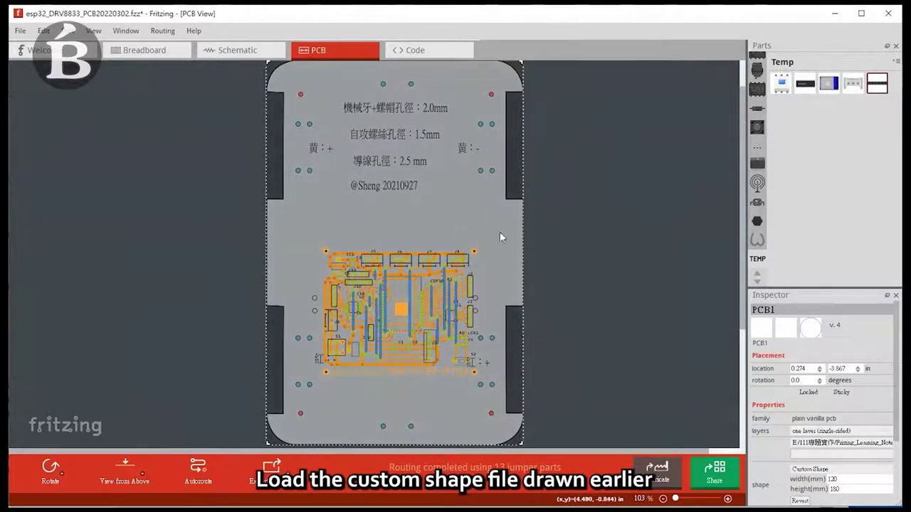
{"action": "left_click_drag", "start_coordinate": [508, 224], "coordinate": [509, 203]}
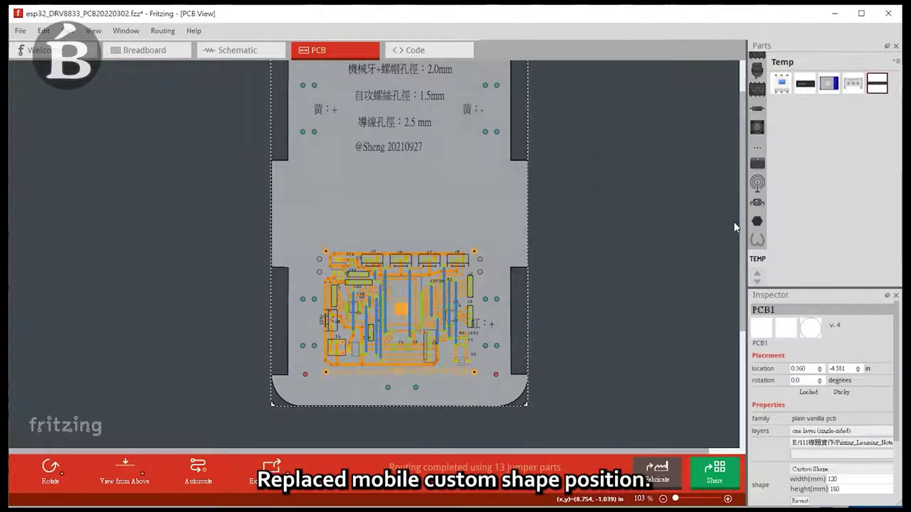
{"action": "left_click_drag", "start_coordinate": [742, 233], "coordinate": [742, 212]}
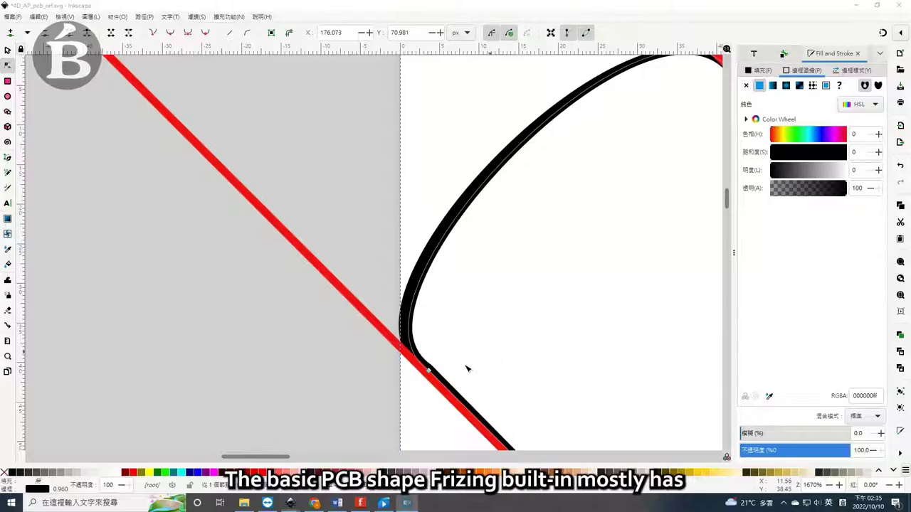
- Drag the black outline's corner node and curve handles onto the red diagonal line
{"action": "left_click", "coordinate": [428, 370]}
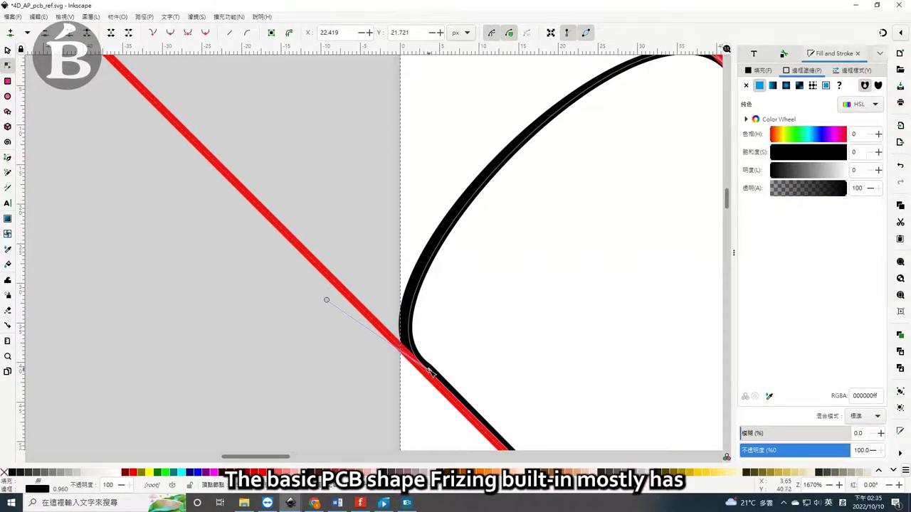
{"action": "left_click_drag", "start_coordinate": [429, 370], "coordinate": [424, 370]}
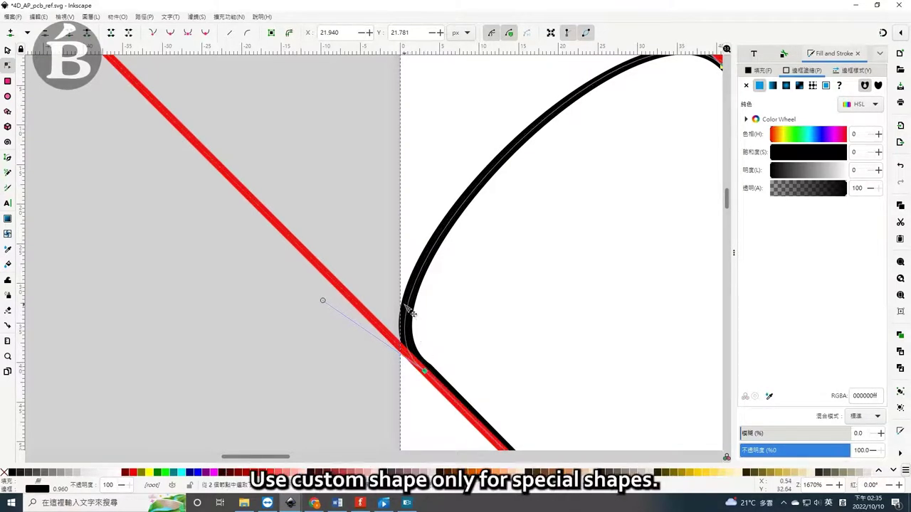
{"action": "left_click_drag", "start_coordinate": [413, 321], "coordinate": [426, 374]}
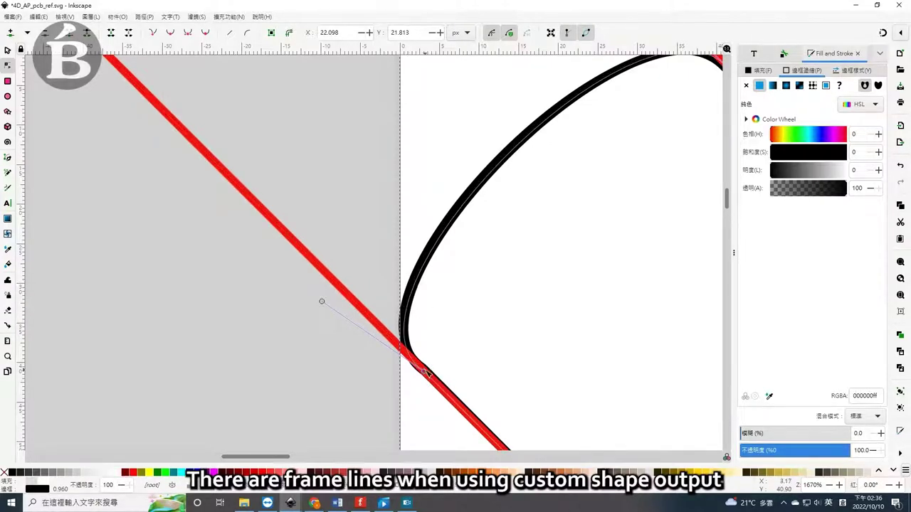
{"action": "left_click_drag", "start_coordinate": [427, 374], "coordinate": [427, 370]}
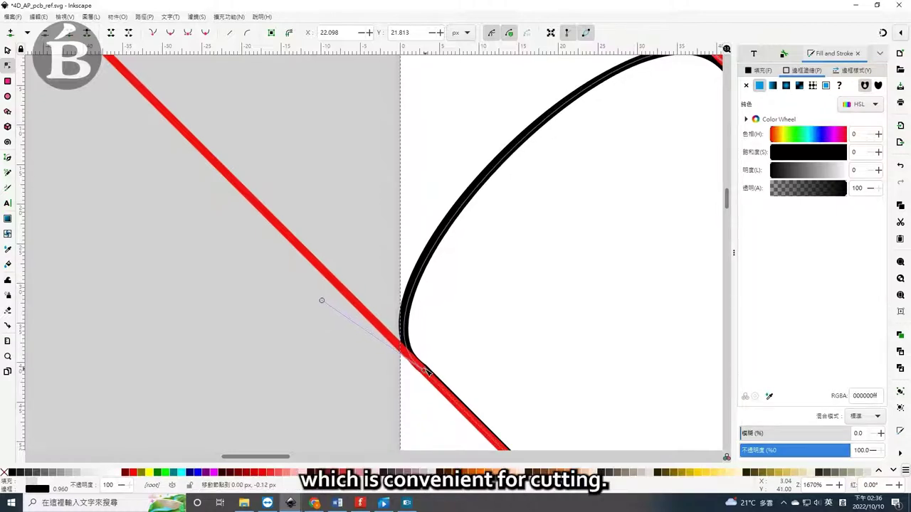
{"action": "left_click", "coordinate": [430, 371], "text": "shift"}
{"action": "left_click", "coordinate": [430, 371]}
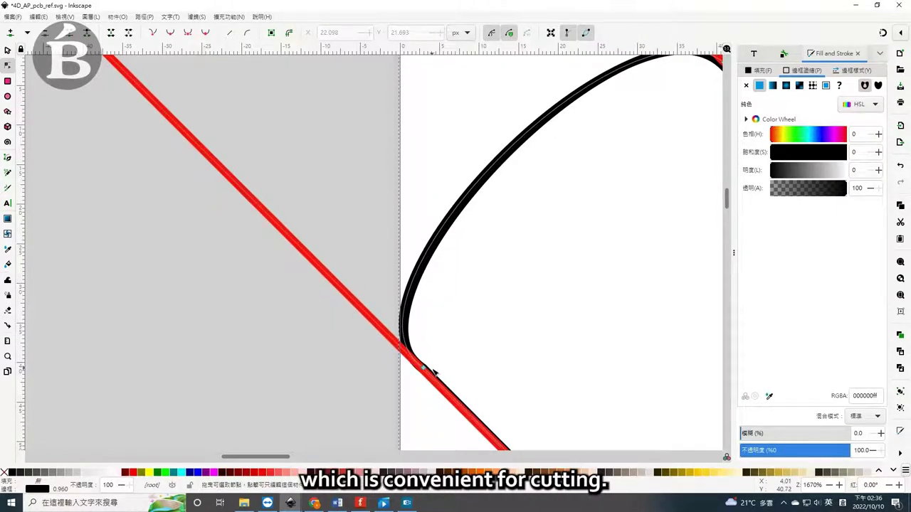
{"action": "left_click_drag", "start_coordinate": [425, 370], "coordinate": [429, 376]}
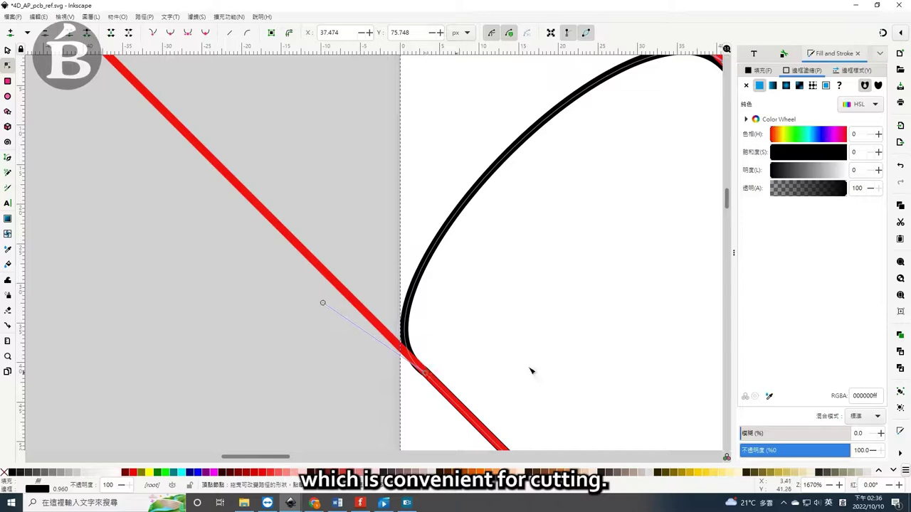
{"action": "scroll", "coordinate": [530, 370], "scroll_direction": "down", "scroll_amount": 2, "text": "ctrl"}
{"action": "scroll", "coordinate": [538, 365], "scroll_direction": "down", "scroll_amount": 2, "text": "ctrl"}
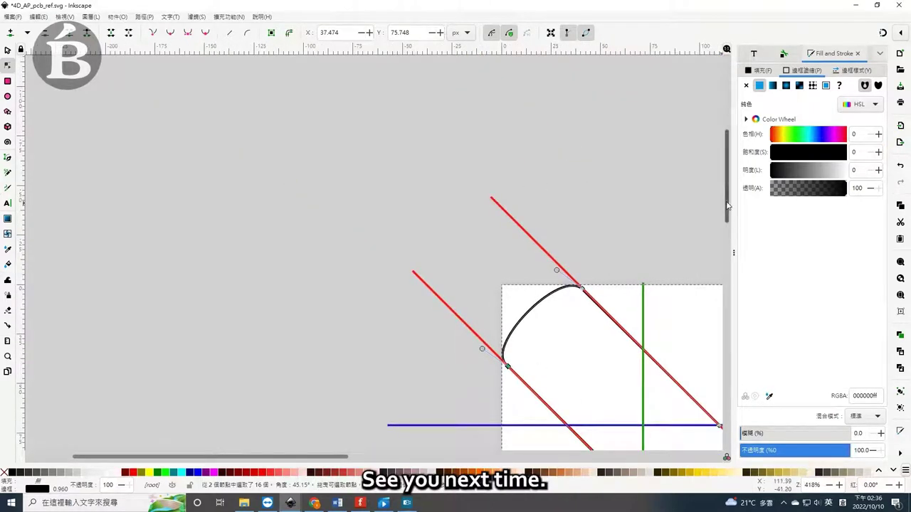